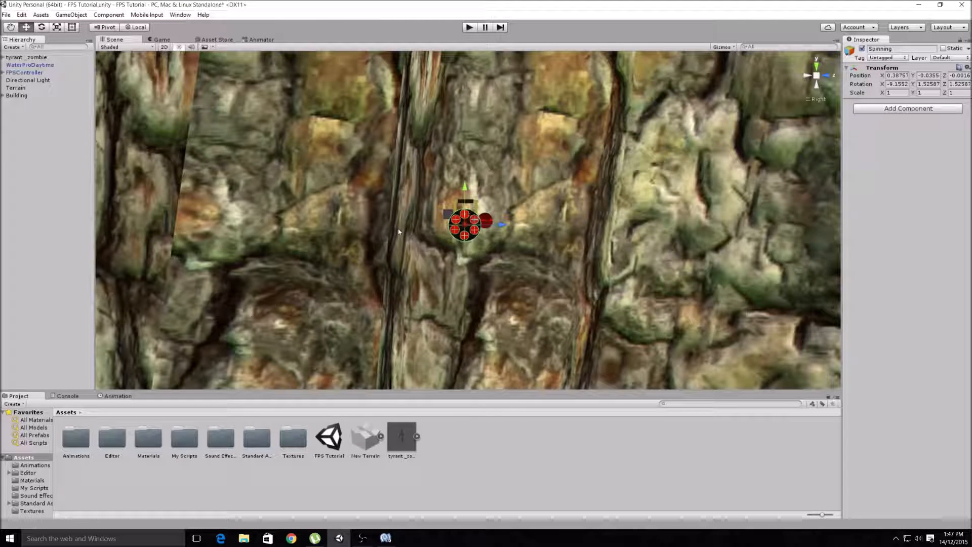
- Play-test the scene by walking and looking around with the minigun, including toward the zombie, and stop the game
left_click(469, 27)
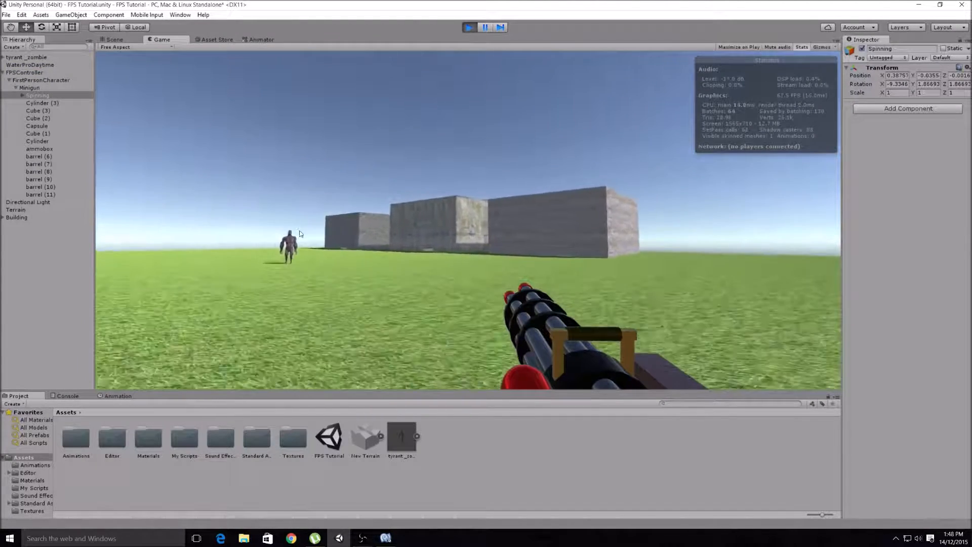
key("w")
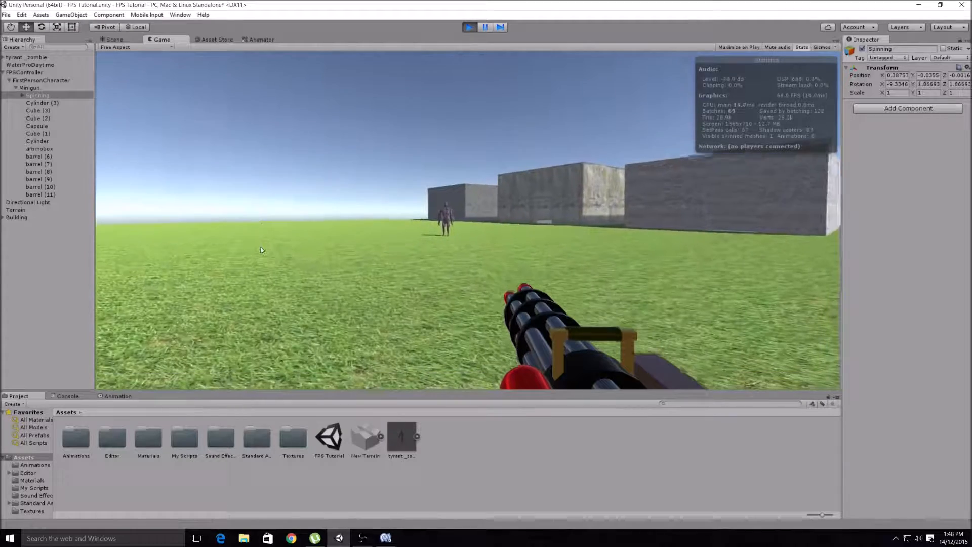
left_click(242, 235)
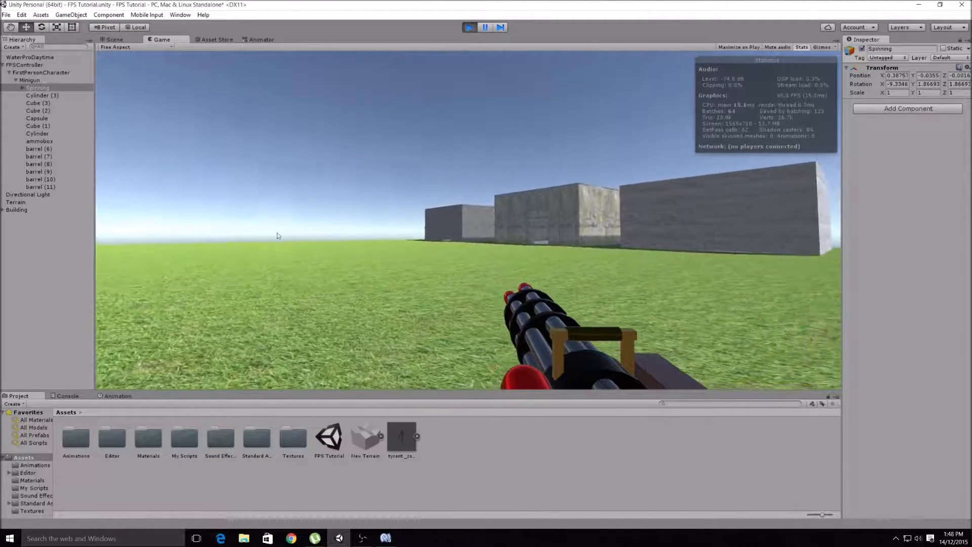
key("w")
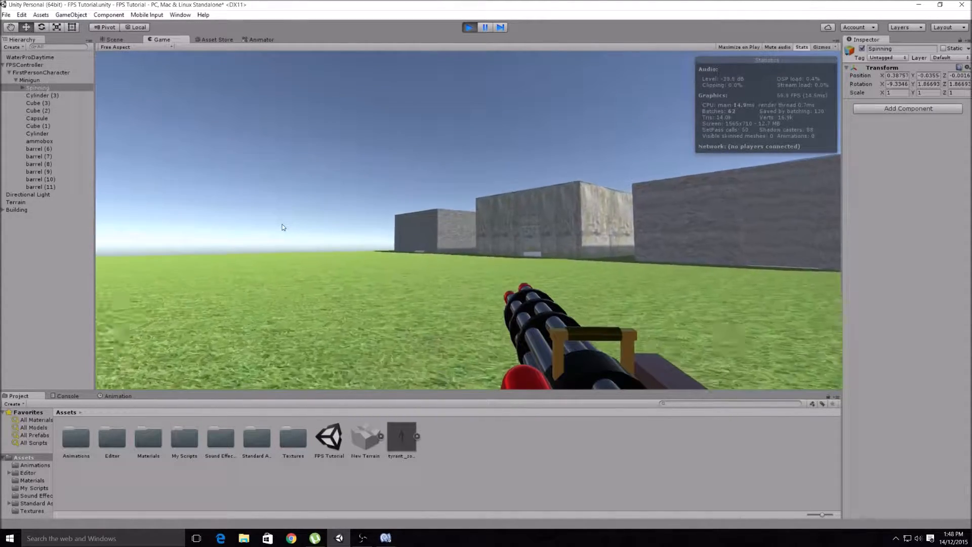
key("s")
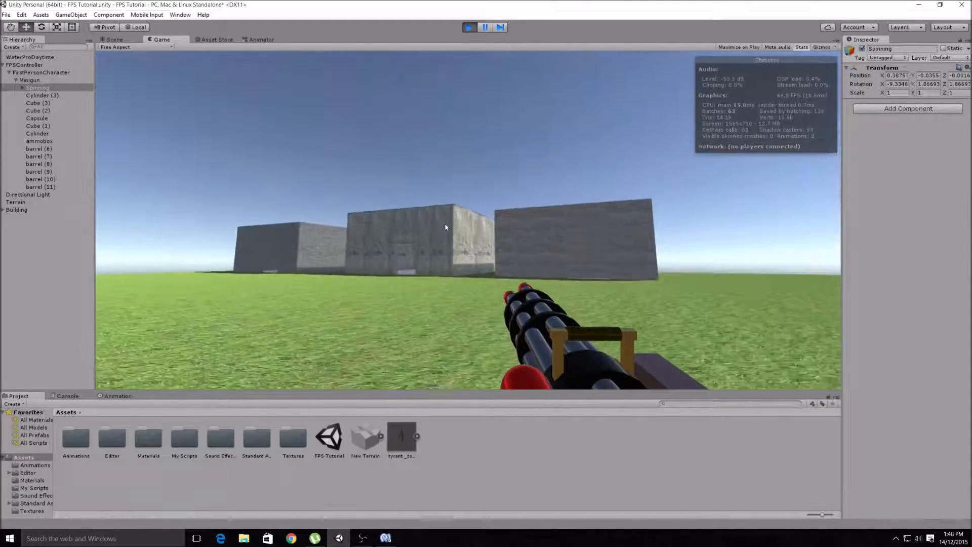
key("w")
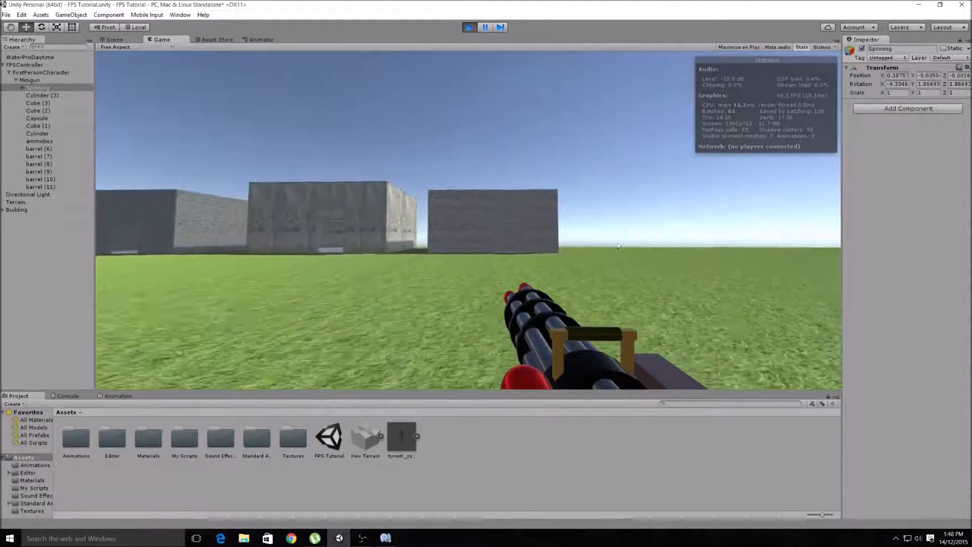
key("d")
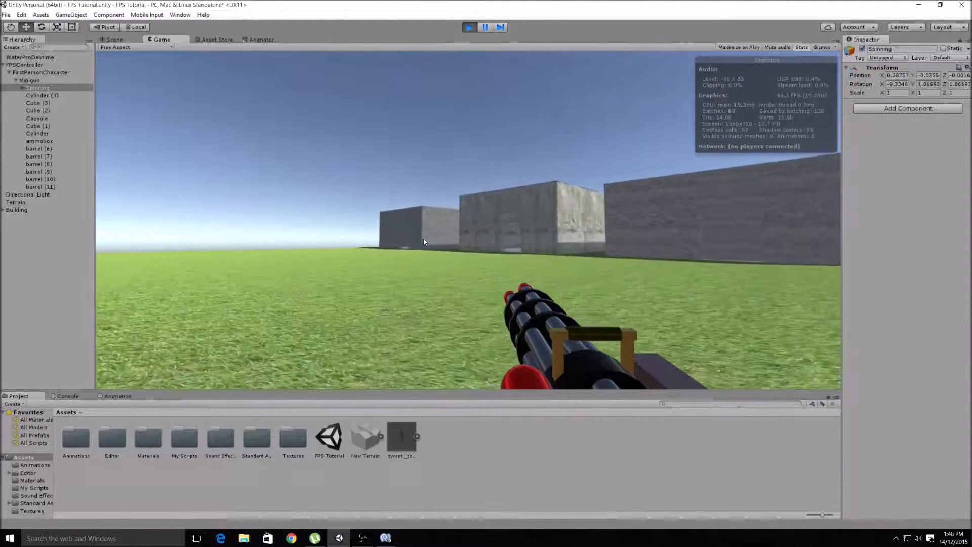
key("w")
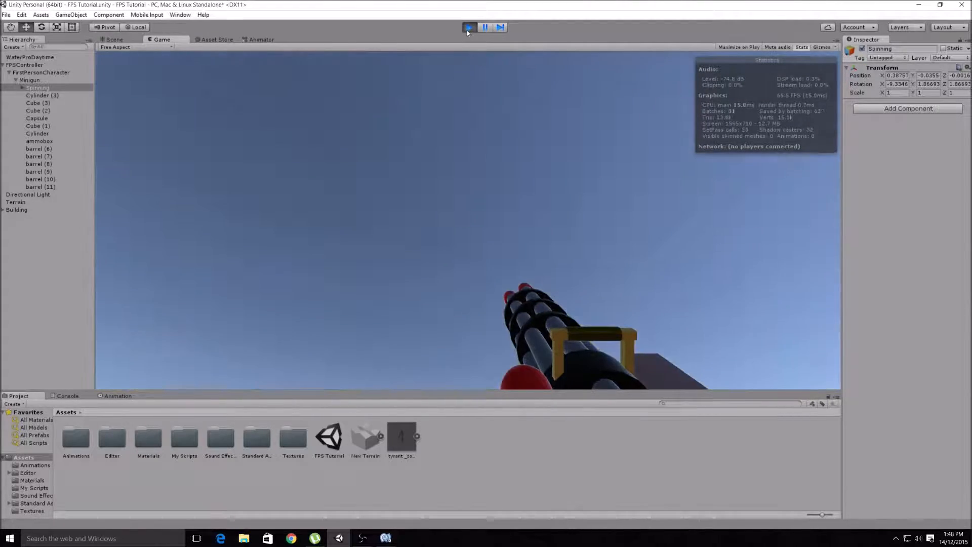
left_click(469, 27)
scroll(334, 347, "up", 3)
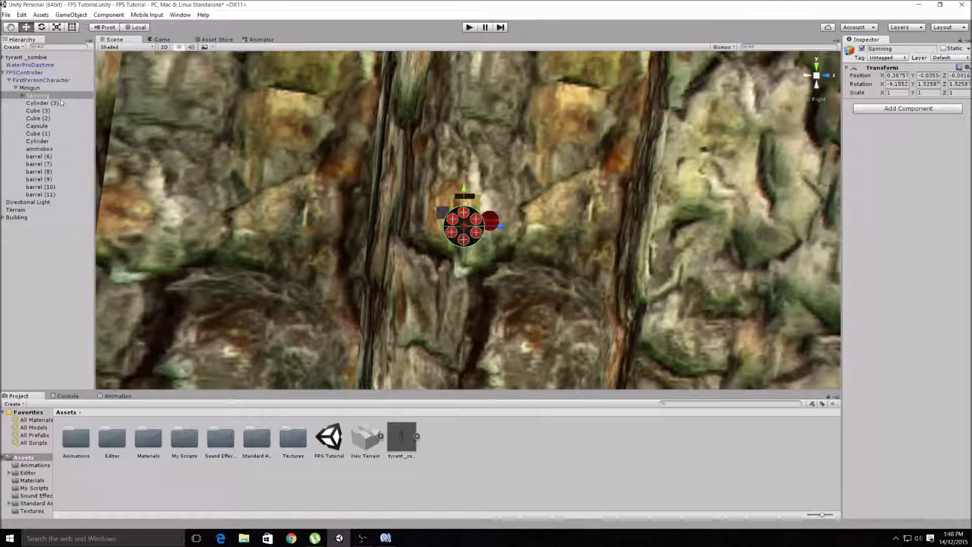
left_click(32, 88)
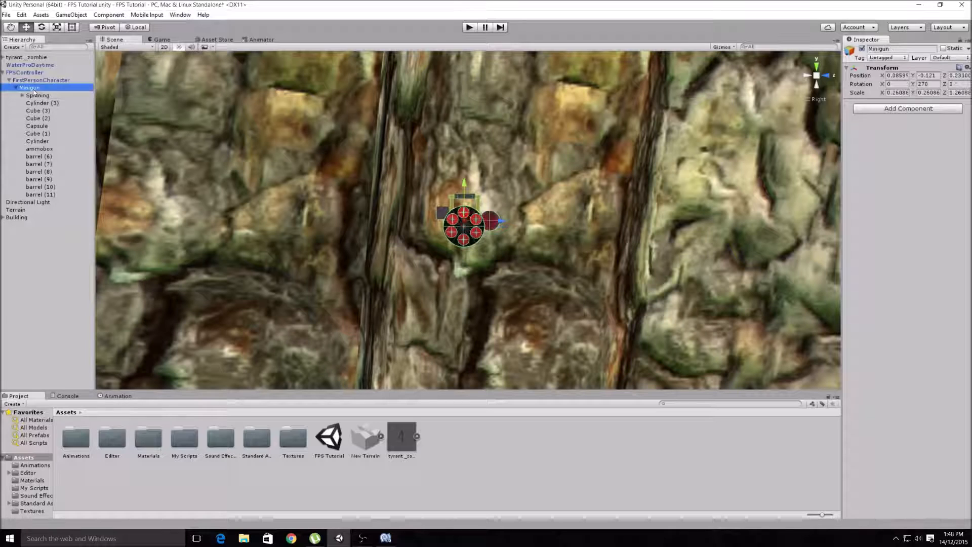
right_click(32, 89)
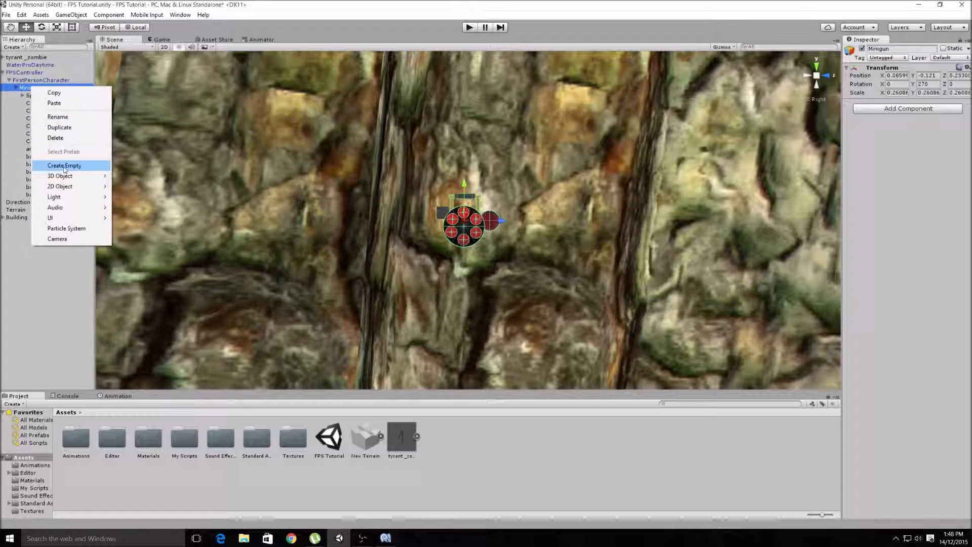
left_click(17, 134)
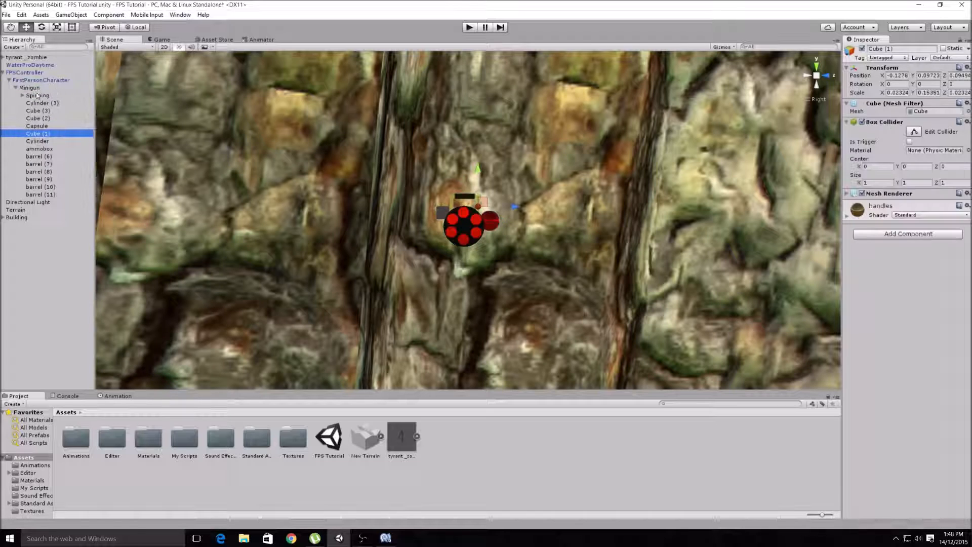
- Expand the Spinning object and examine its barrels and a barrel tip from the front view
left_click(36, 96)
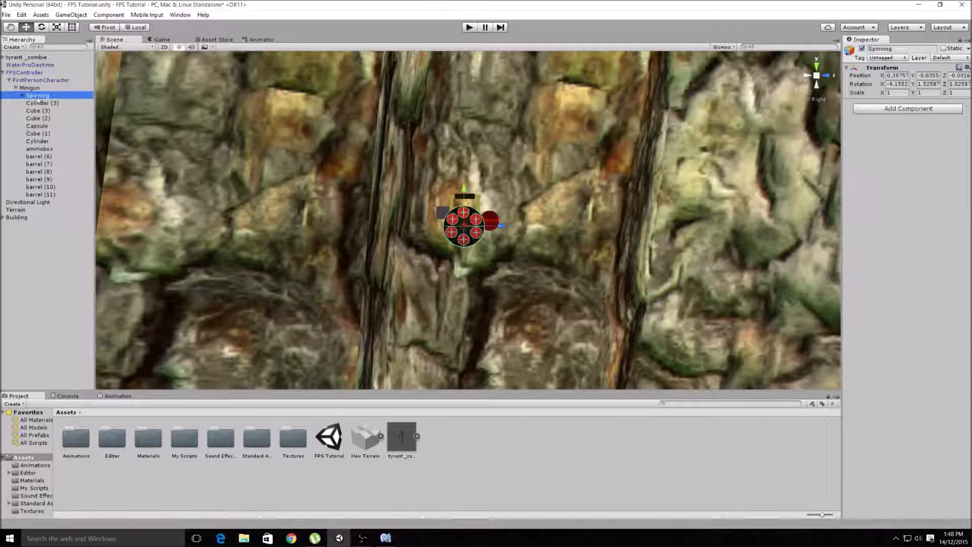
left_click(23, 96)
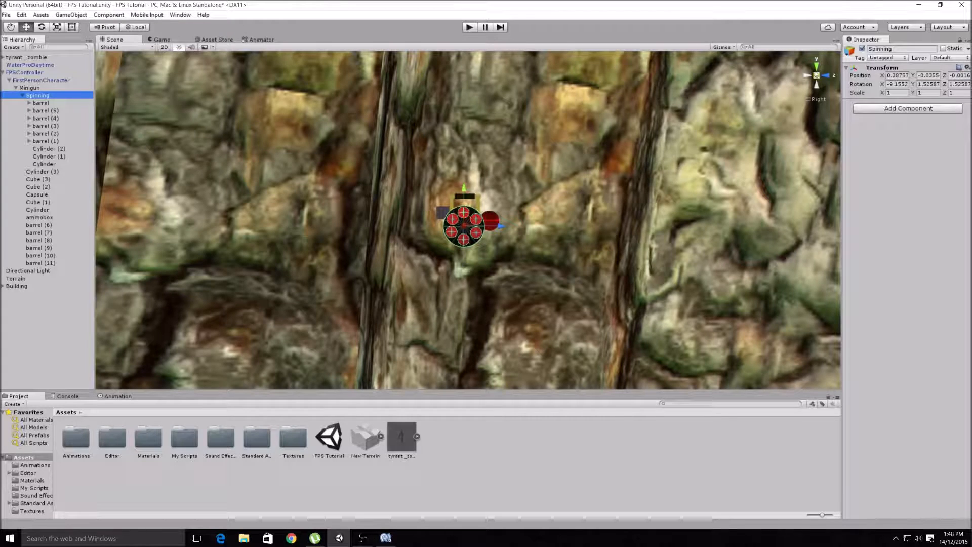
left_click(826, 76)
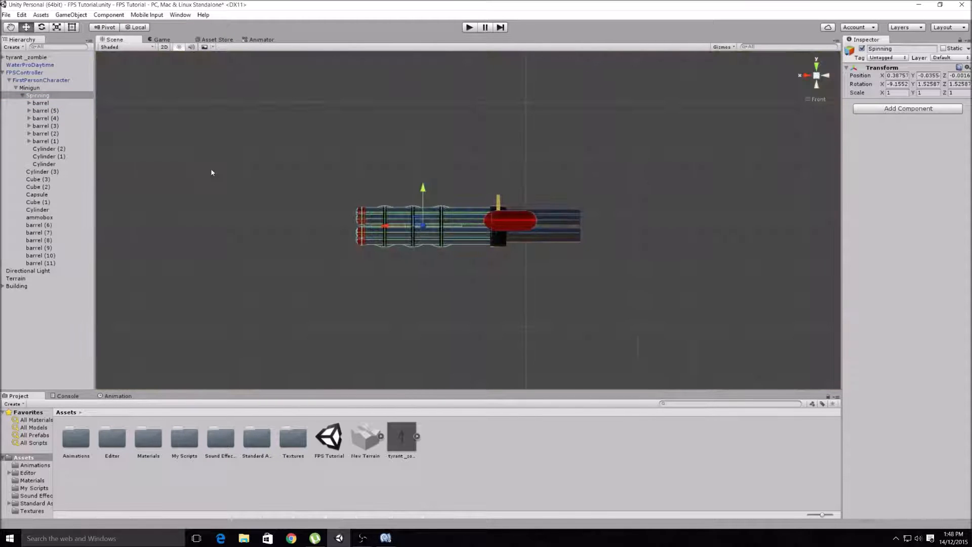
left_click(58, 103)
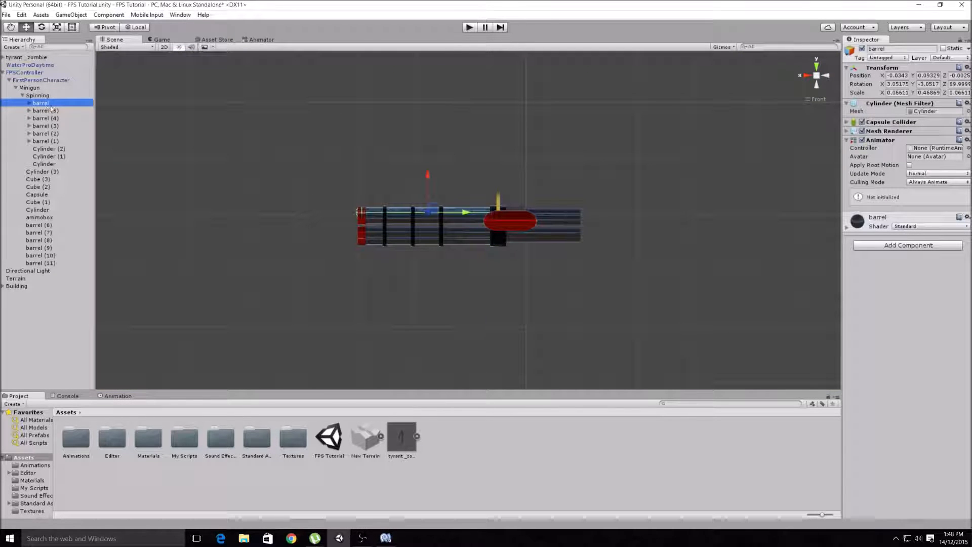
left_click(29, 104)
left_click(47, 111)
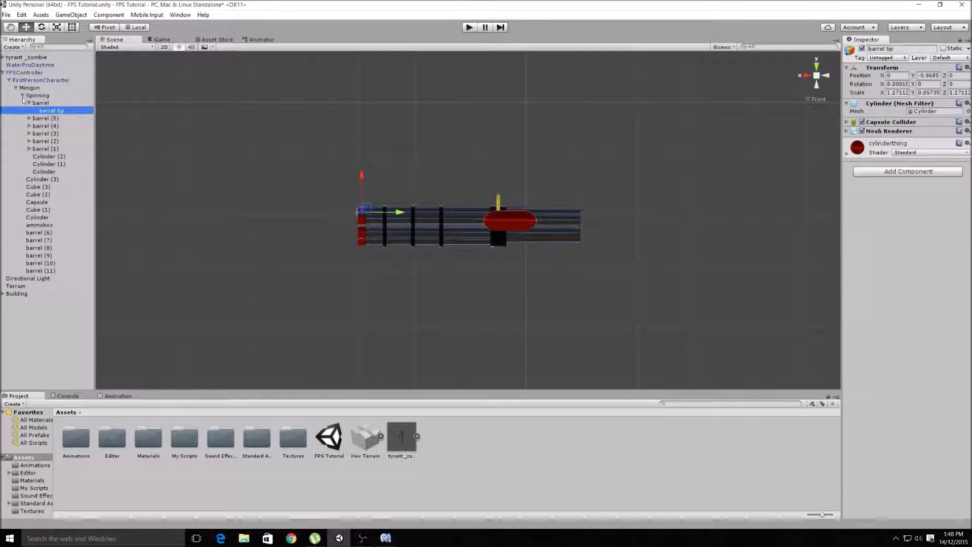
left_click(29, 103)
left_click(46, 110)
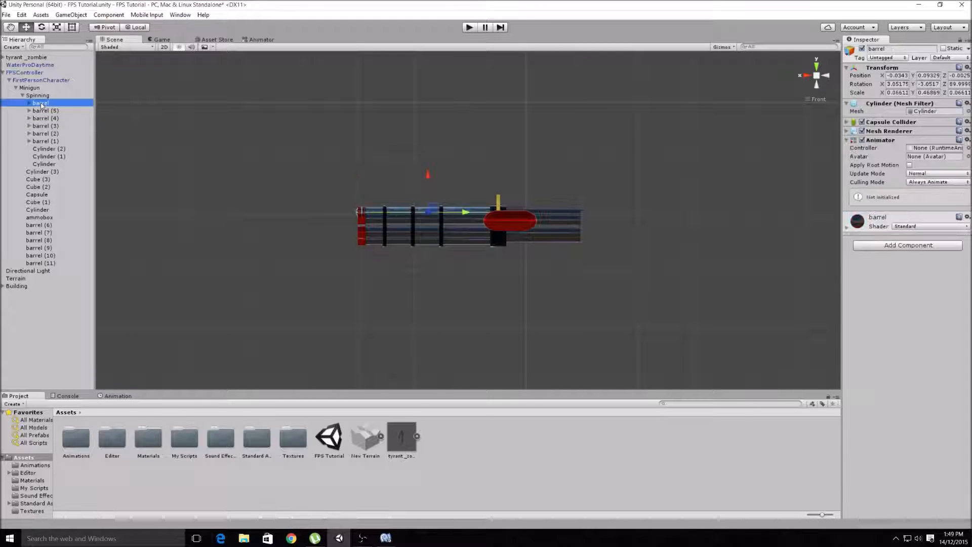
key("Down")
key("Down")
key("Down")
key("Down")
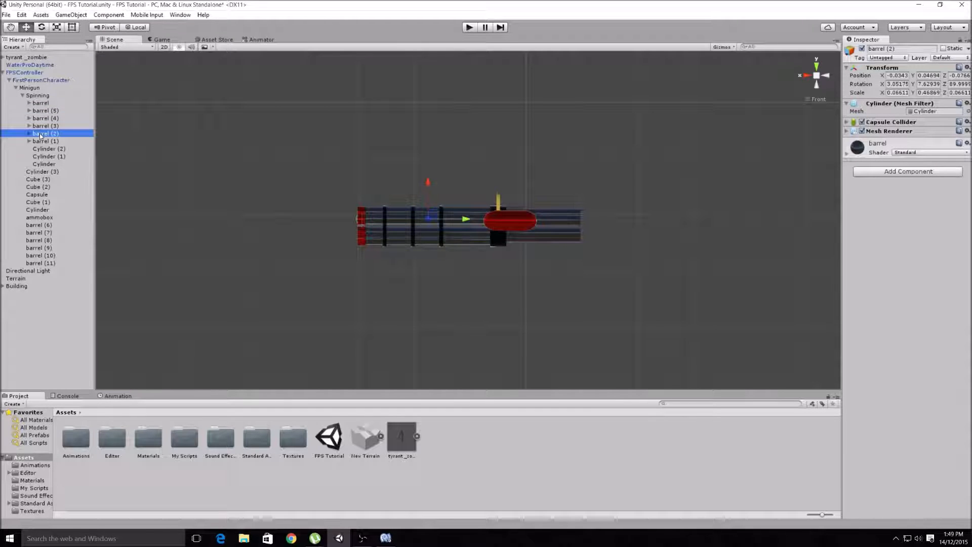
- Examine the three cylinder rings and the first barrel grouped inside the Spinning object
left_click(48, 149)
left_click(50, 157)
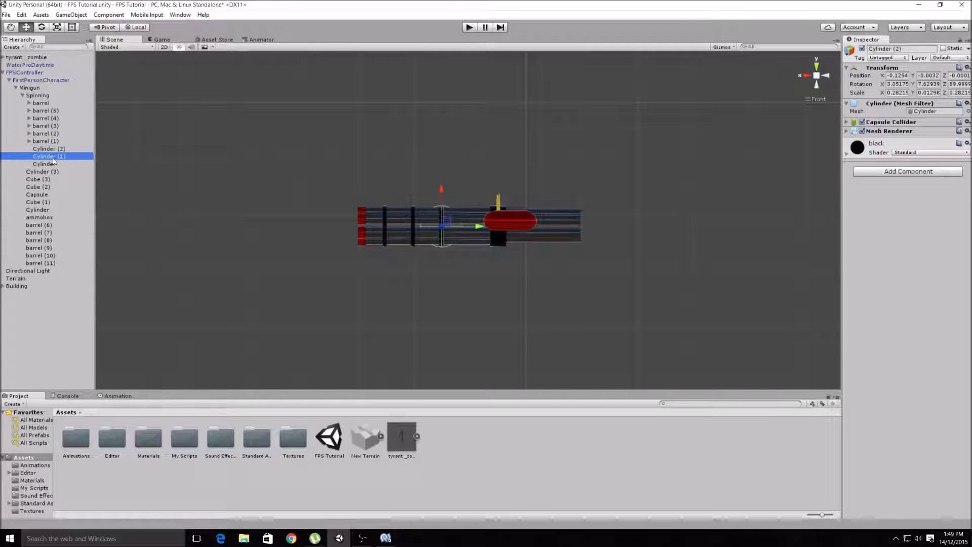
left_click(49, 165)
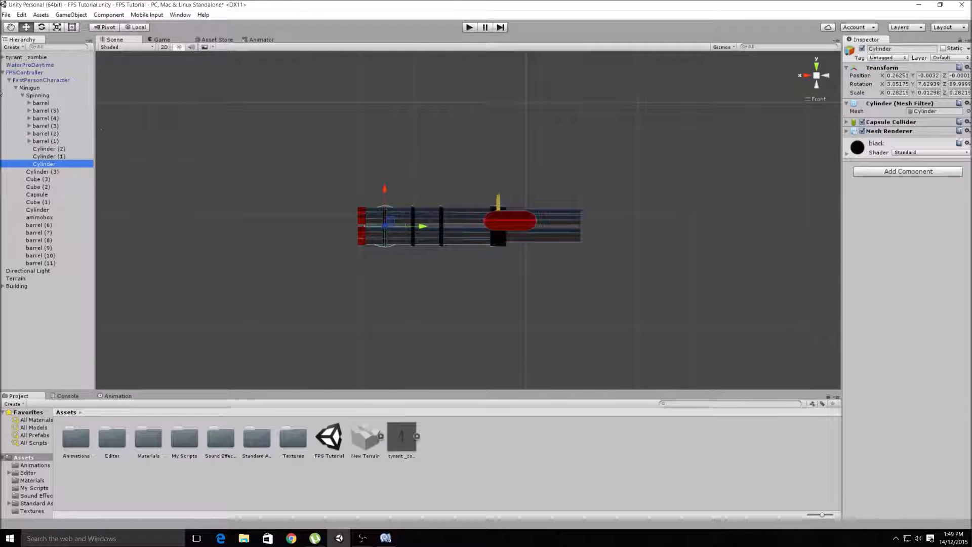
left_click(23, 97)
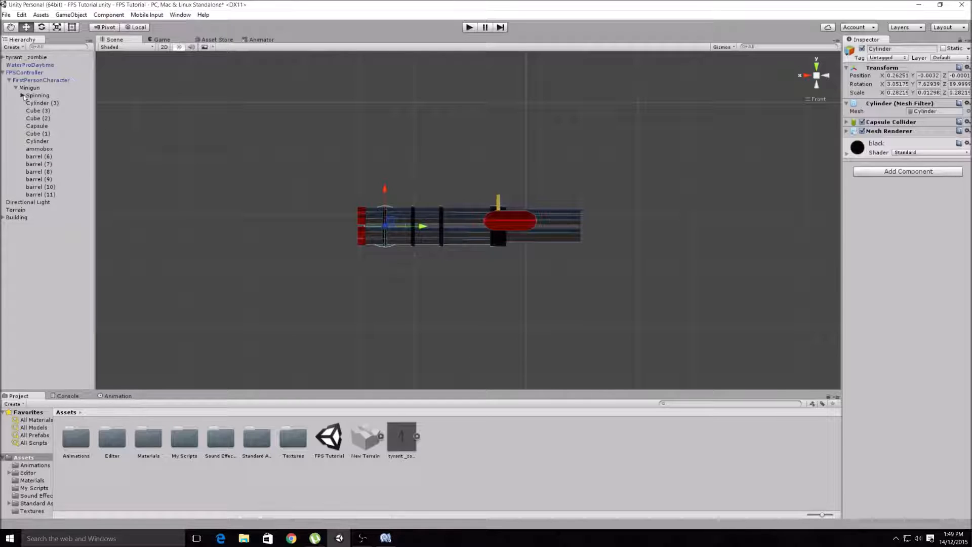
left_click(22, 95)
left_click(42, 104)
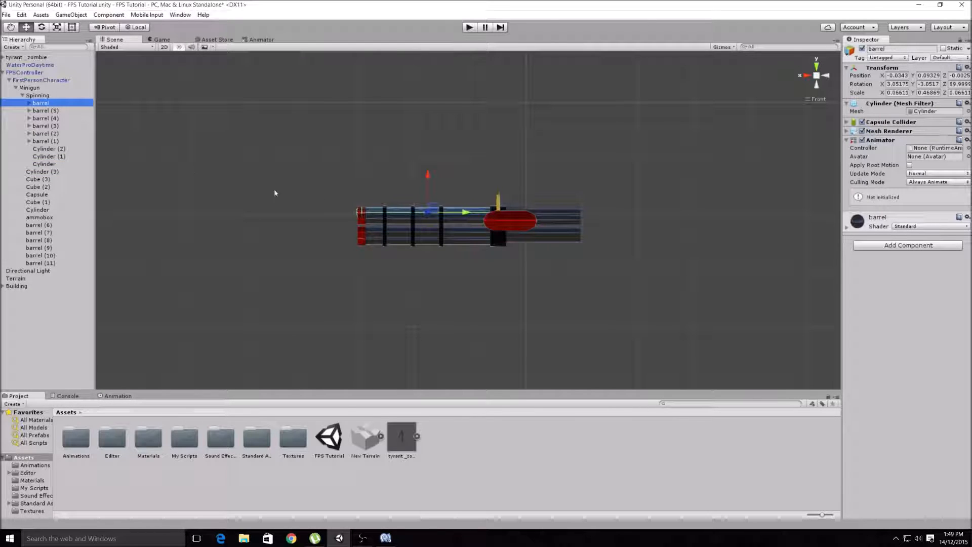
left_click(47, 156)
left_click(44, 163)
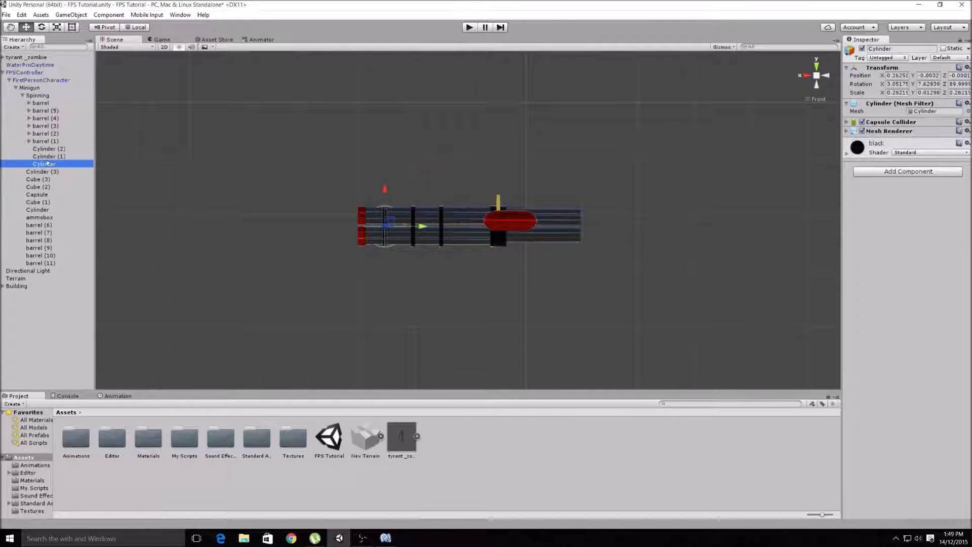
- Collapse and select the Spinning object, and start creating an Animator and animation clip for it
left_click(22, 96)
left_click(32, 93)
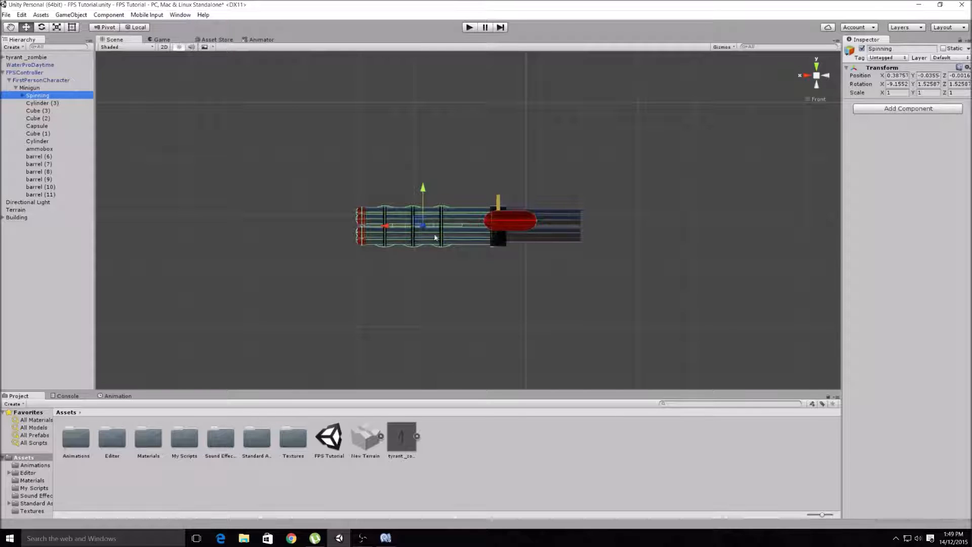
left_click(805, 75)
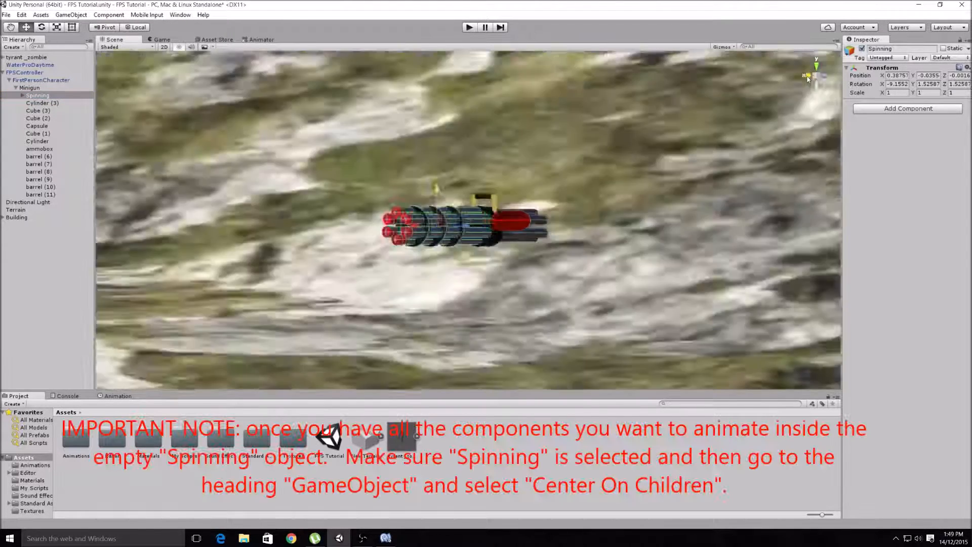
left_click(804, 75)
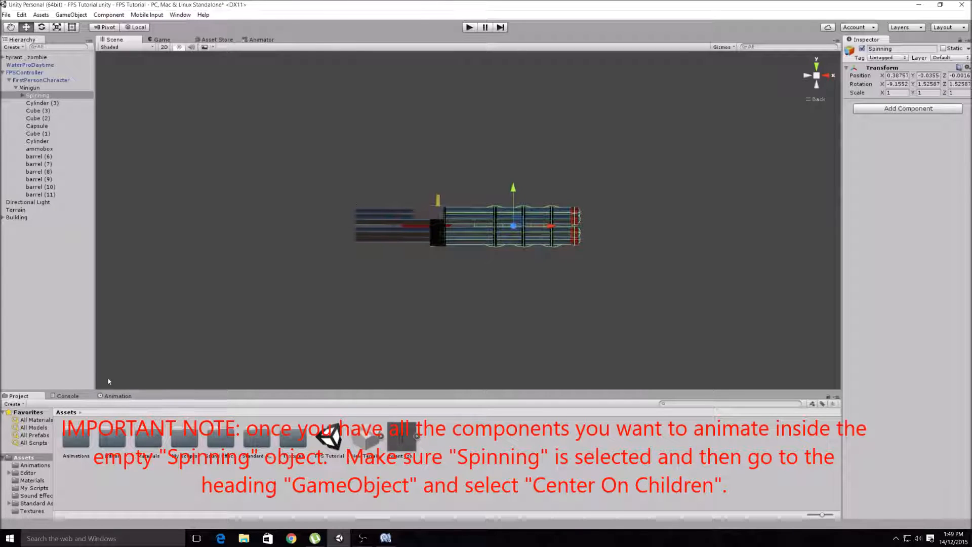
left_click(116, 396)
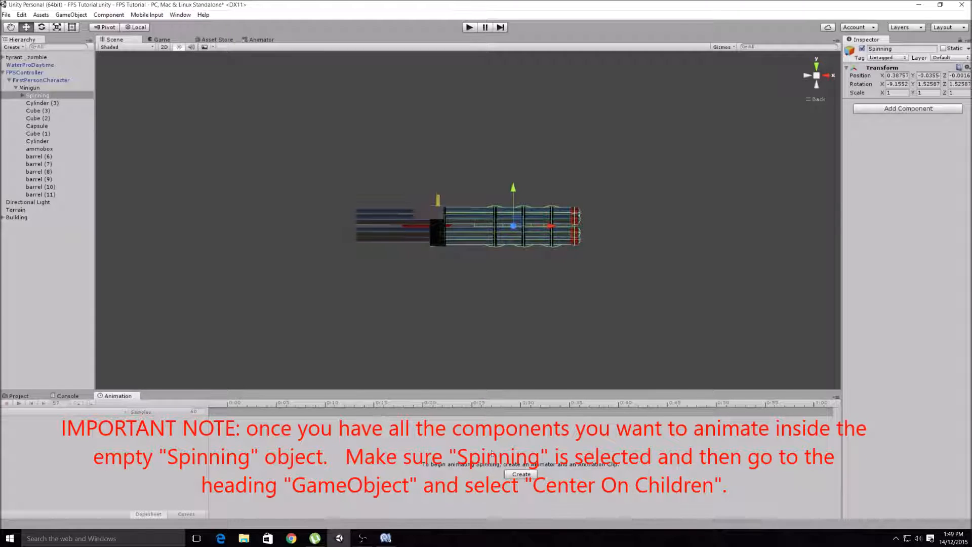
left_click(522, 475)
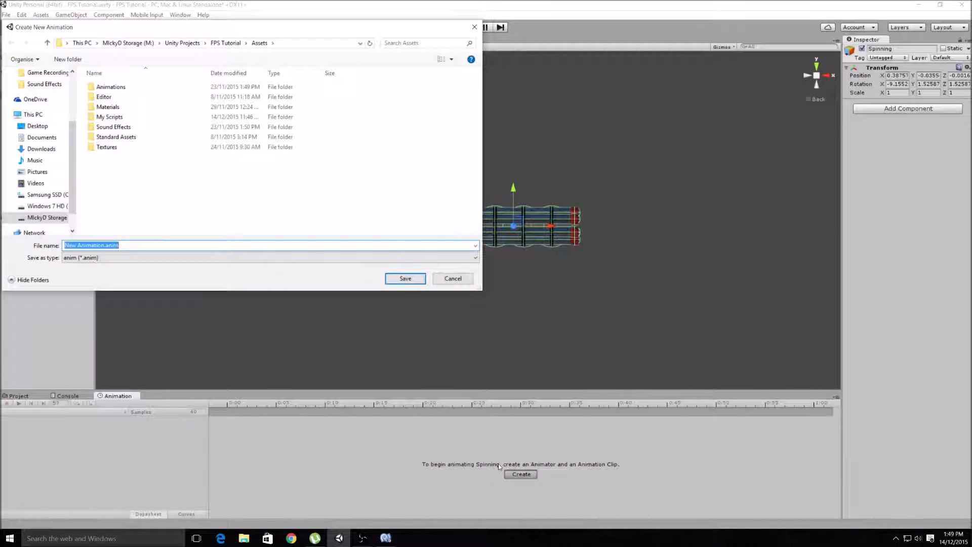
- Save the new animation clip as MinigunSpin in the Assets folder
type("mINIGUN")
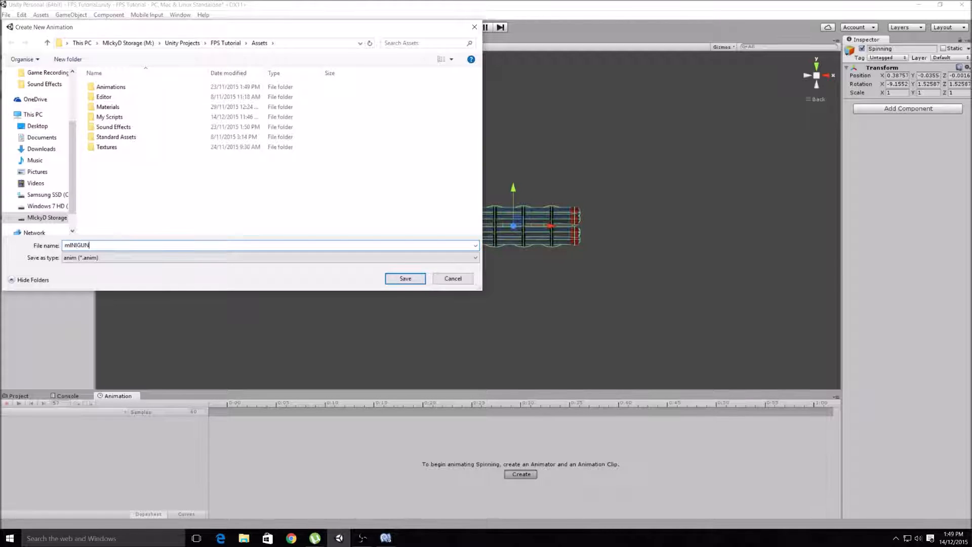
key("BackSpace")
key("BackSpace")
key("BackSpace")
key("BackSpace")
key("BackSpace")
key("BackSpace")
key("Tab")
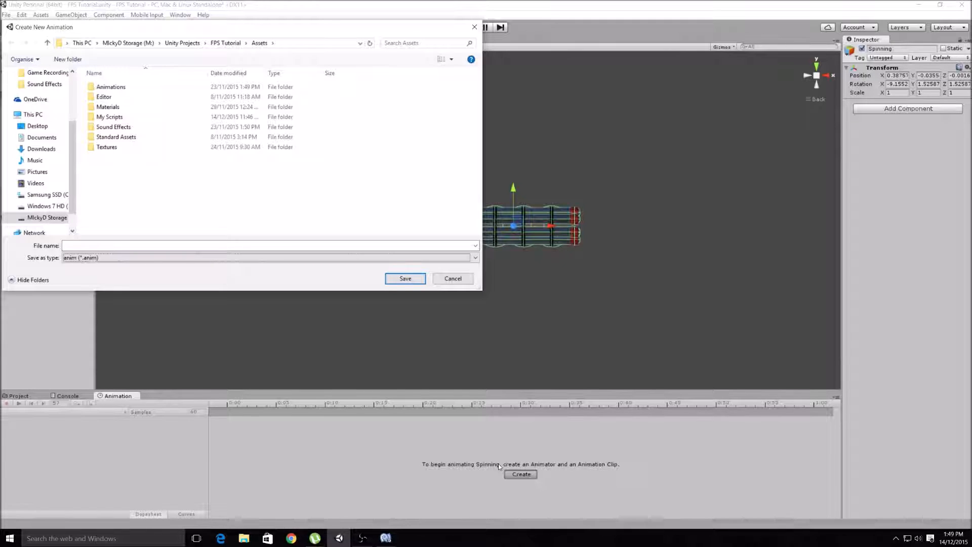
left_click(91, 247)
type("MinigunSpin")
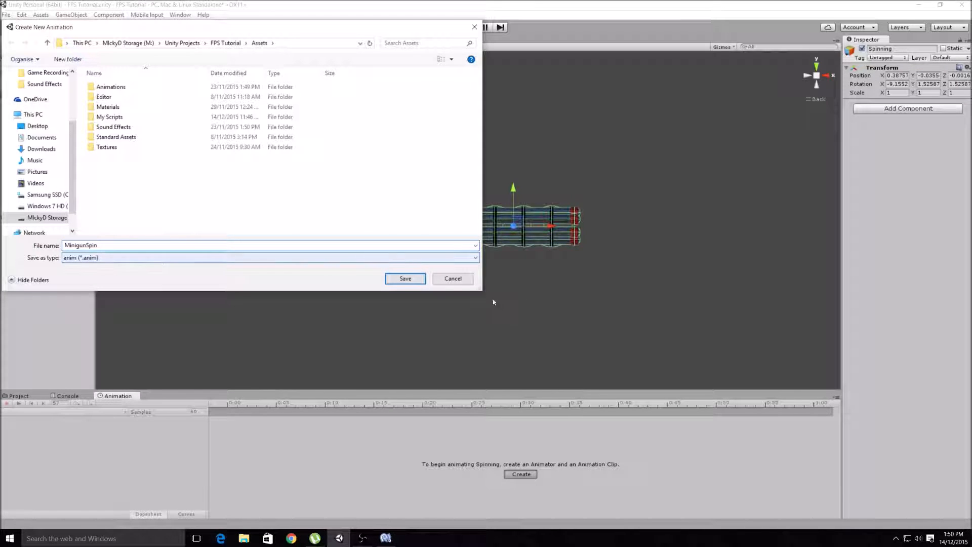
left_click(400, 278)
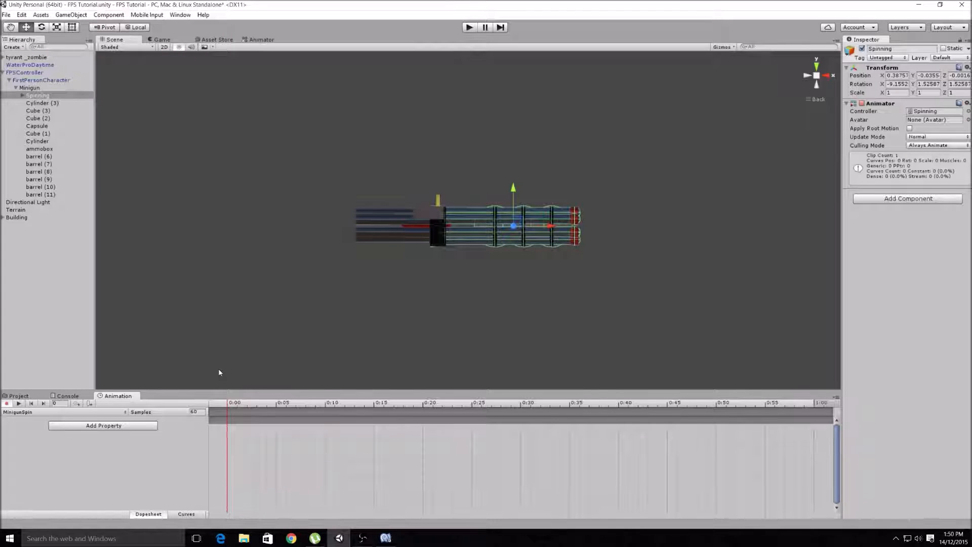
- Add the Spinning object's Transform Rotation as an animated property of the MinigunSpin clip
left_click(134, 422)
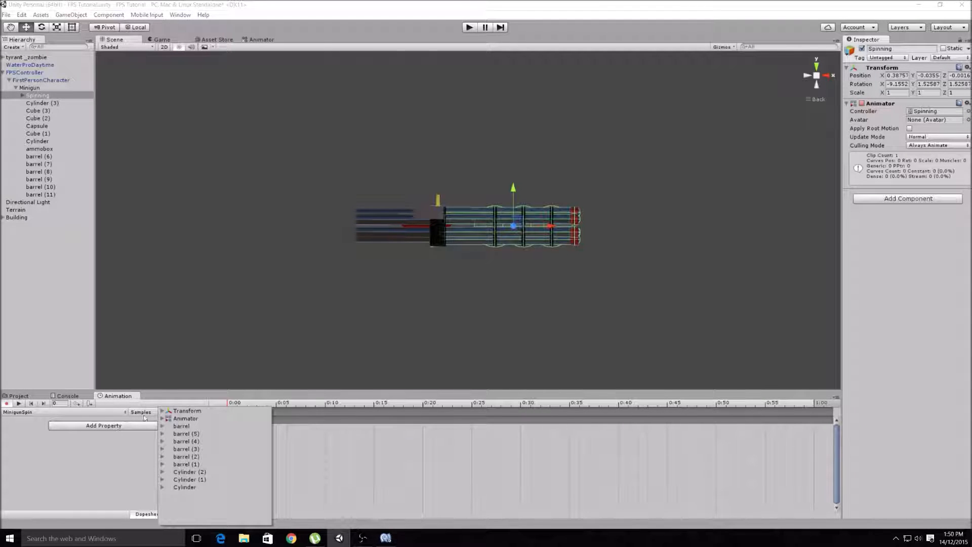
left_click(162, 411)
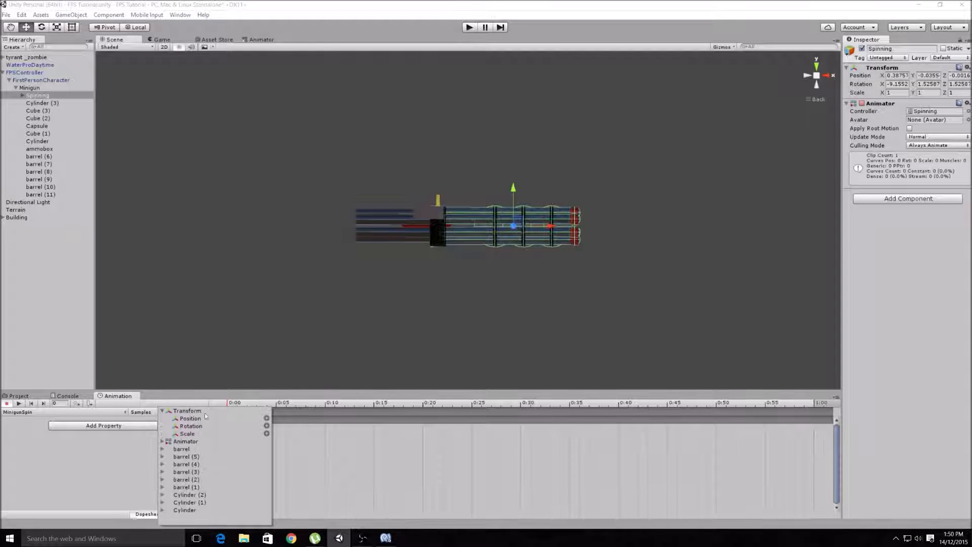
left_click(266, 425)
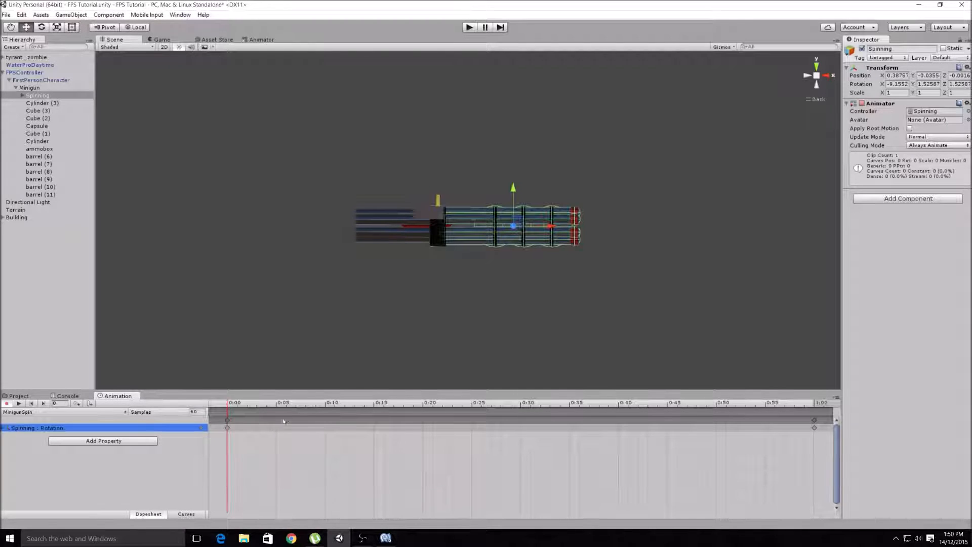
- Key the Spinning object's X rotation at 180 on the first keyframe and 920 on the last keyframe at 1:00
left_click(227, 421)
left_click(903, 83)
type("180")
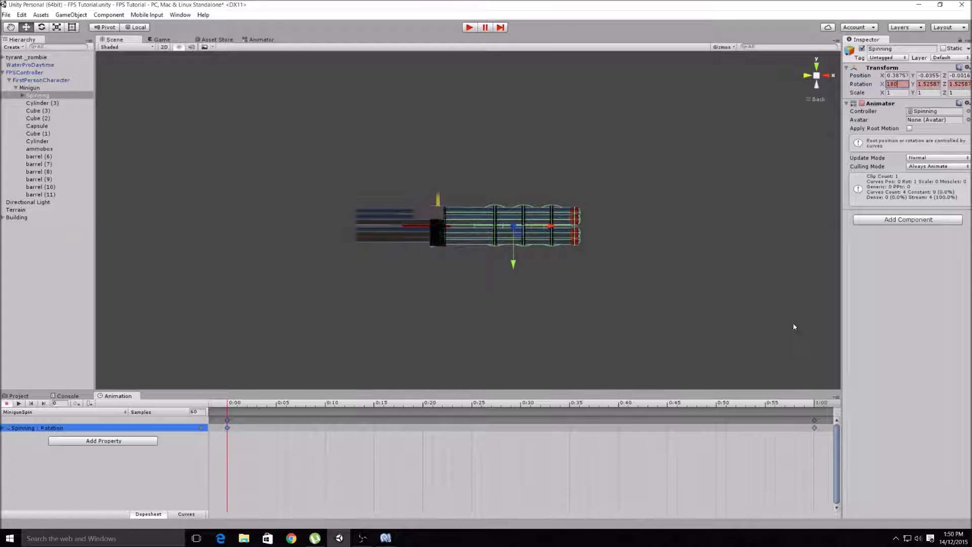
left_click(812, 422)
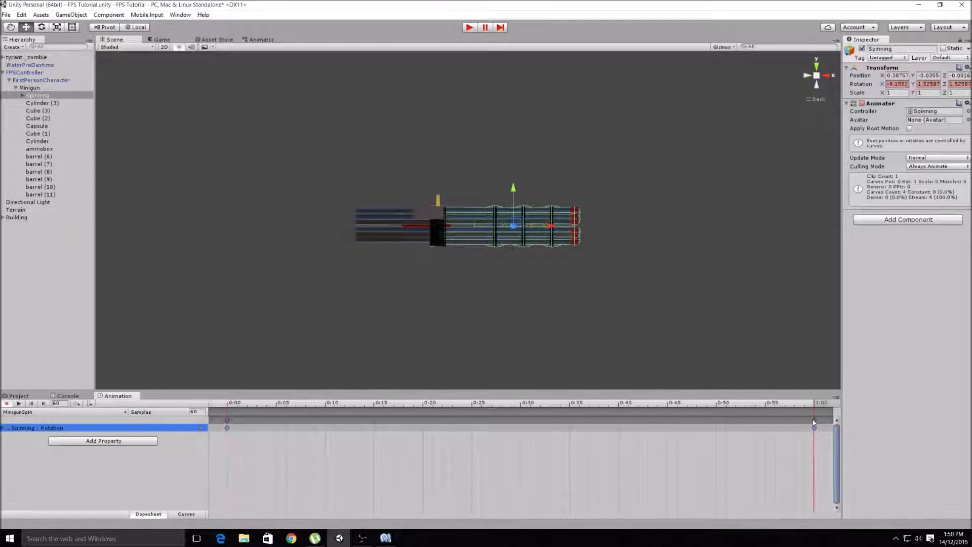
left_click(903, 84)
type("920")
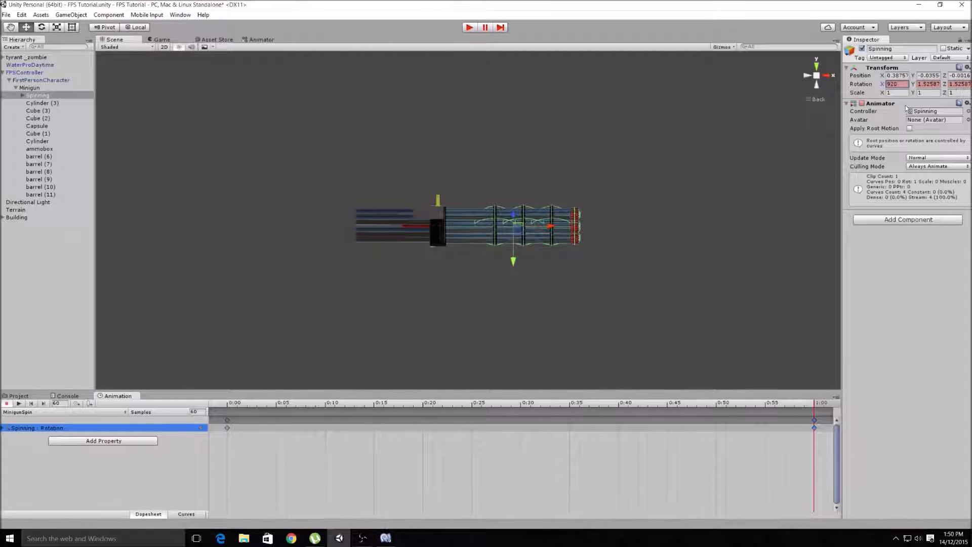
- Preview the barrel spin animation from the side, front and end views, and stop the playback
left_click(19, 403)
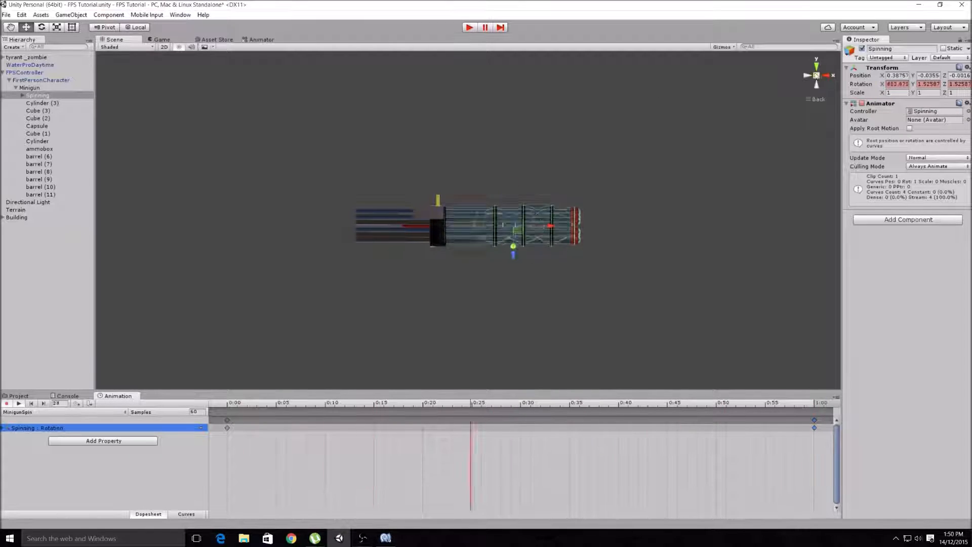
left_click(833, 77)
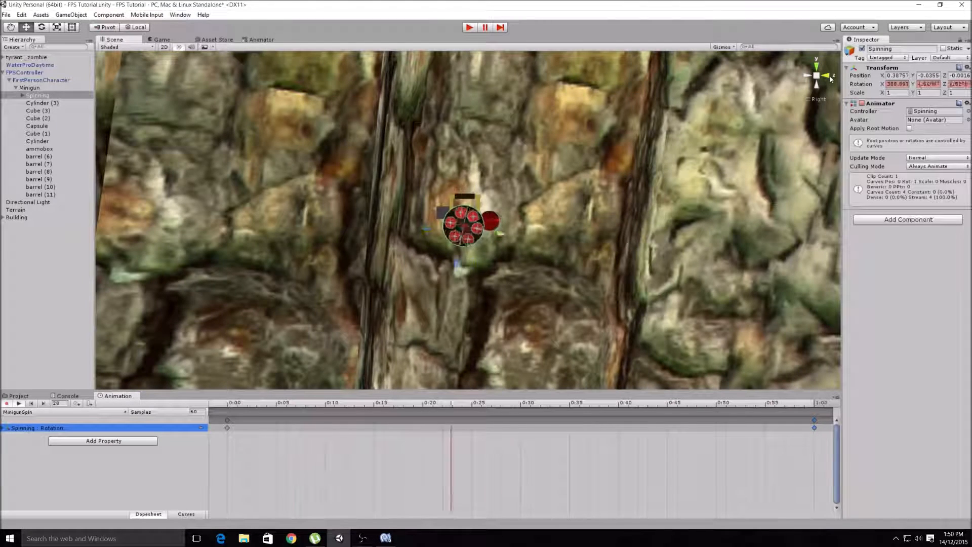
left_click(830, 78)
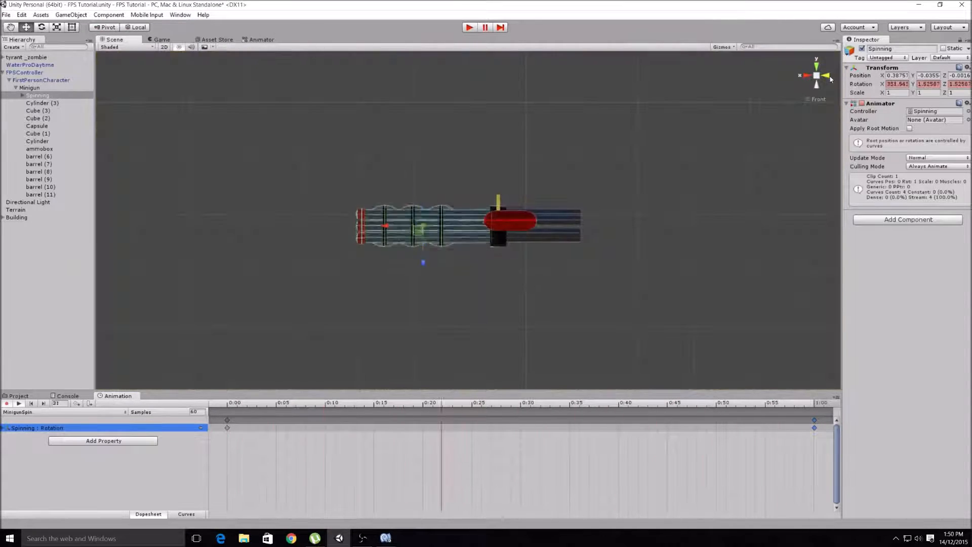
left_click(830, 78)
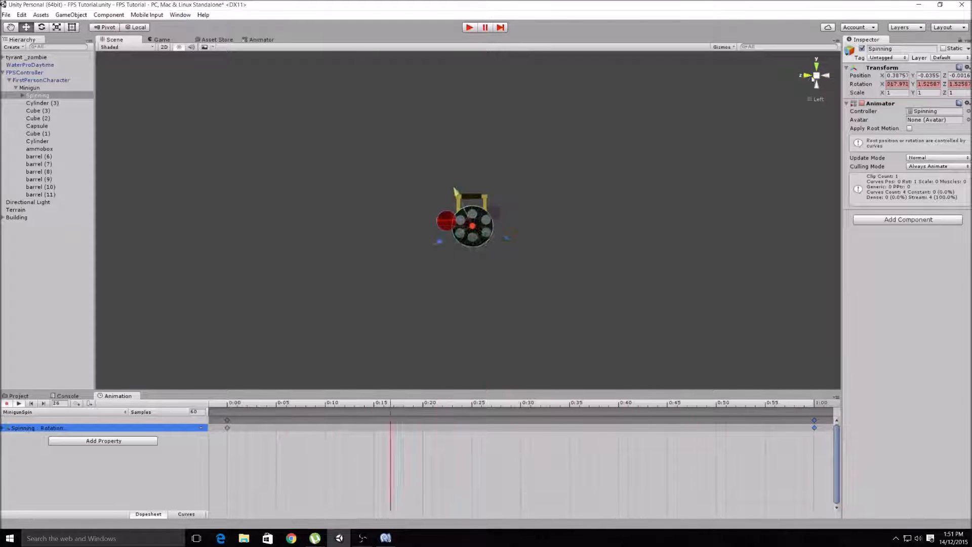
left_click(808, 77)
left_click(808, 76)
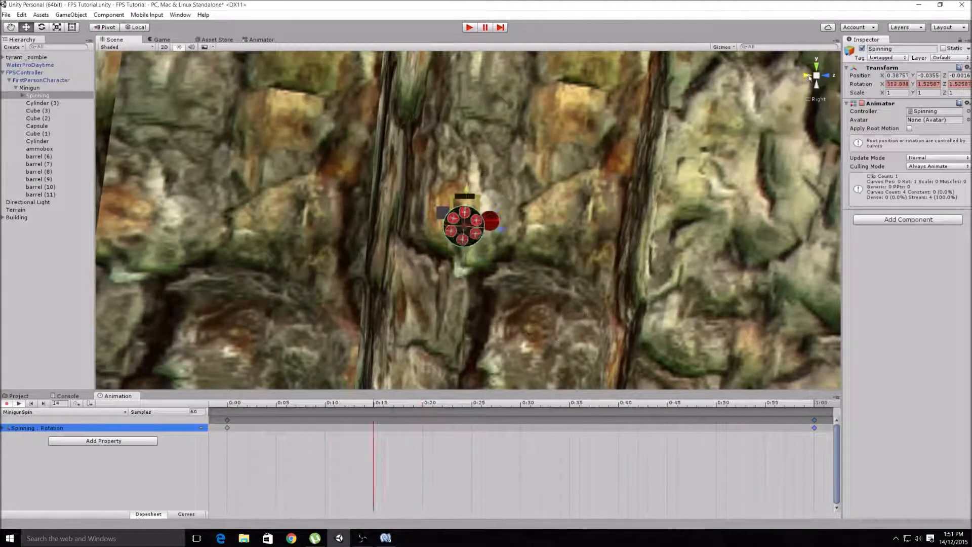
left_click(825, 77)
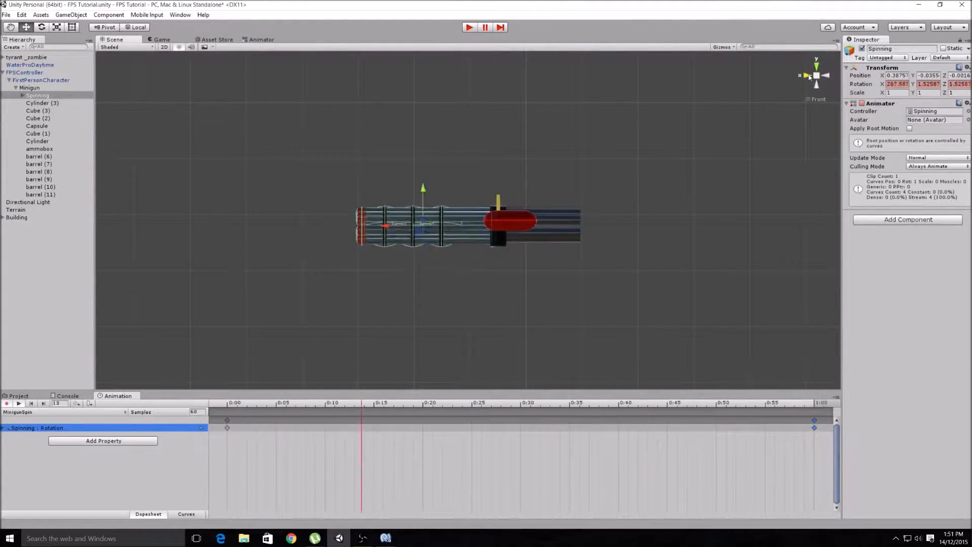
left_click(827, 75)
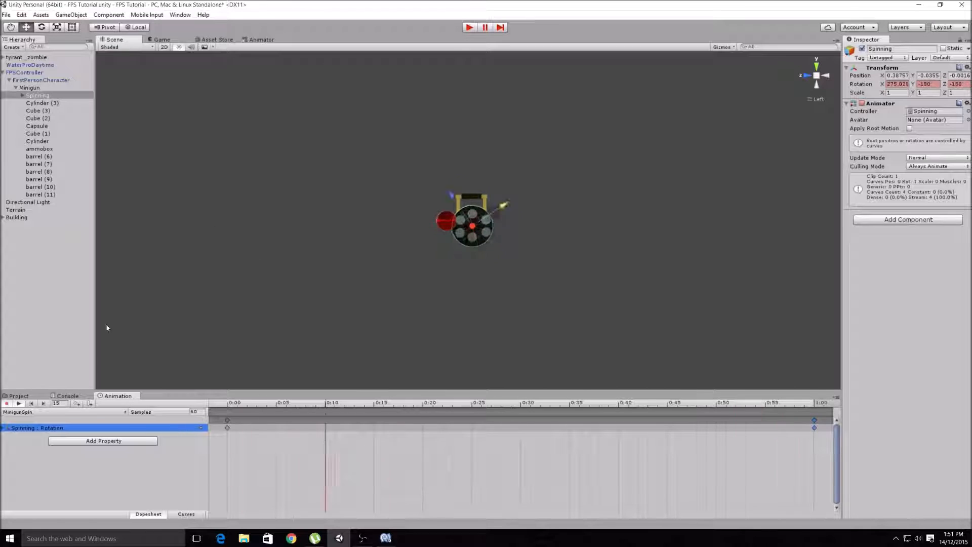
left_click(19, 403)
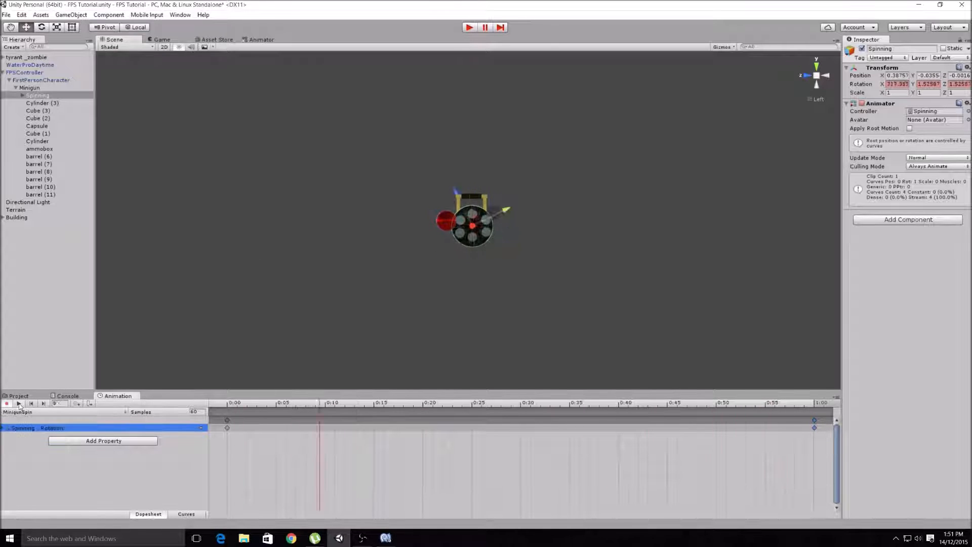
- Reverse the spin direction by setting the X rotation to -180 on the first keyframe and -920 on the last
left_click(228, 420)
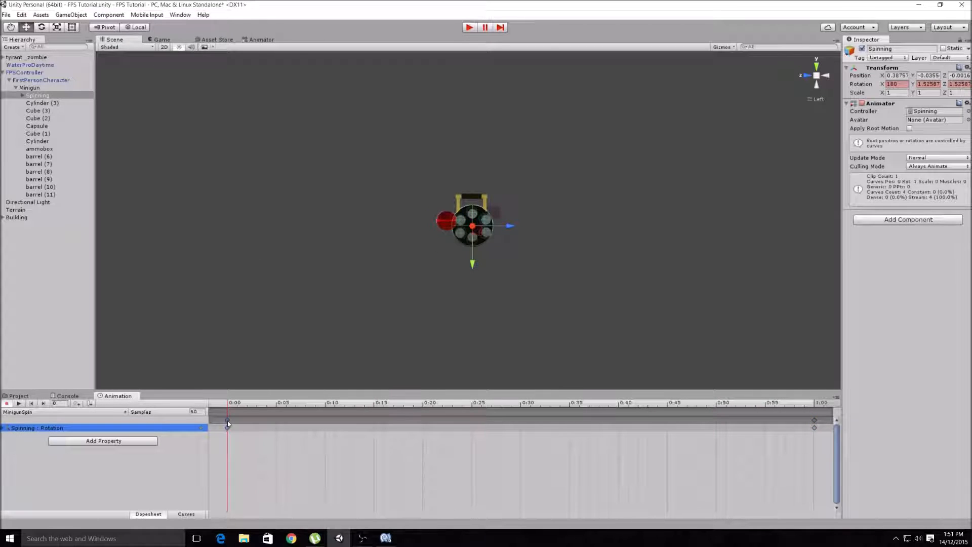
left_click_drag(887, 84, 901, 85)
left_click(888, 83)
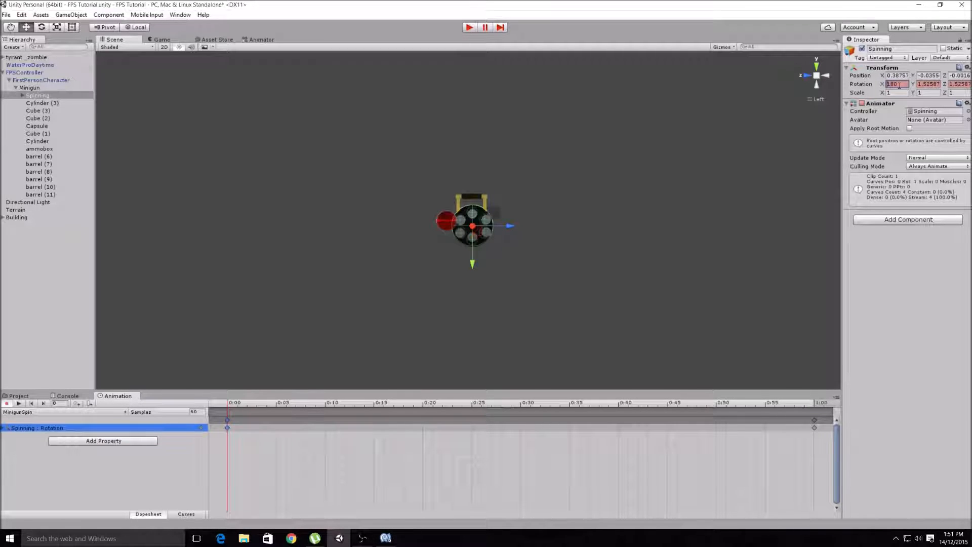
type("-")
left_click(813, 404)
left_click(900, 85)
left_click(889, 85)
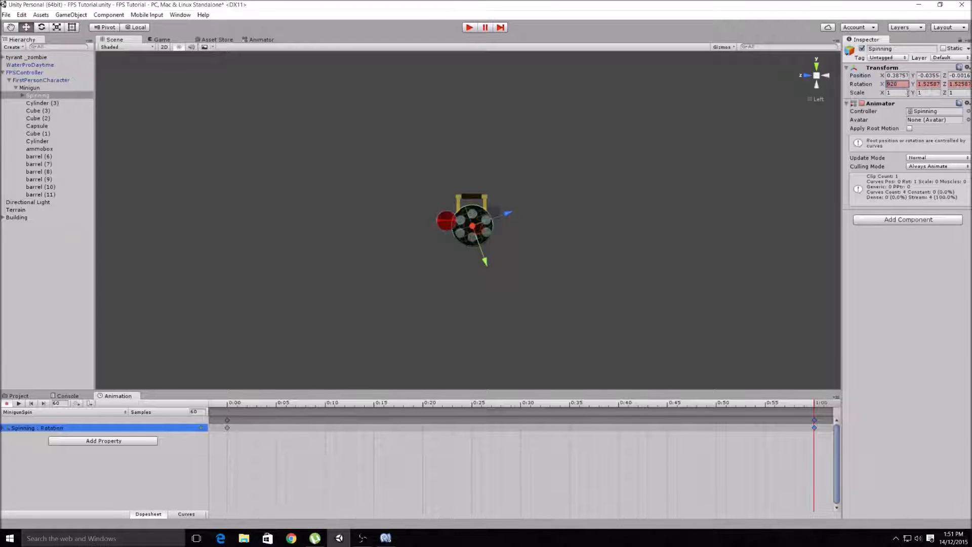
type("-")
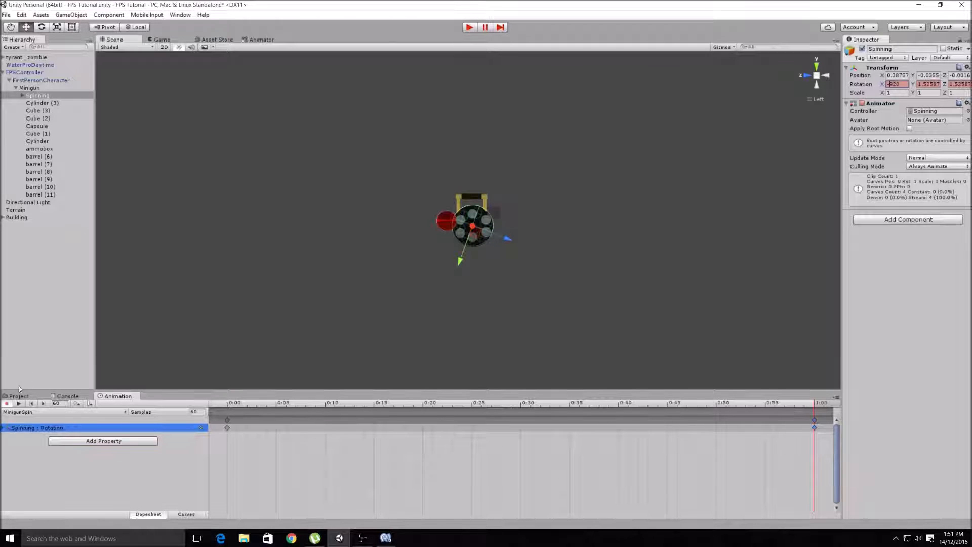
- Play the reversed barrel spin from the start and check it from the back and right views
left_click(228, 403)
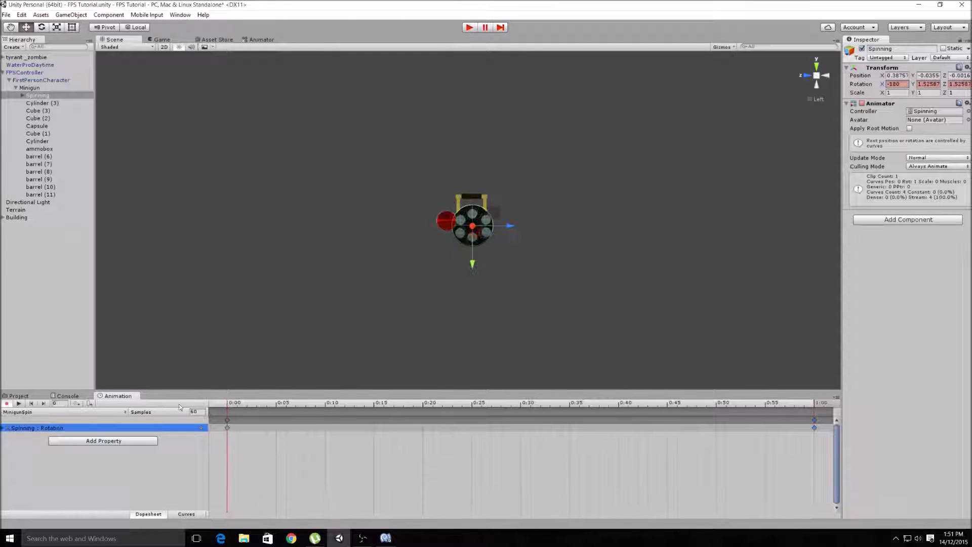
left_click(18, 404)
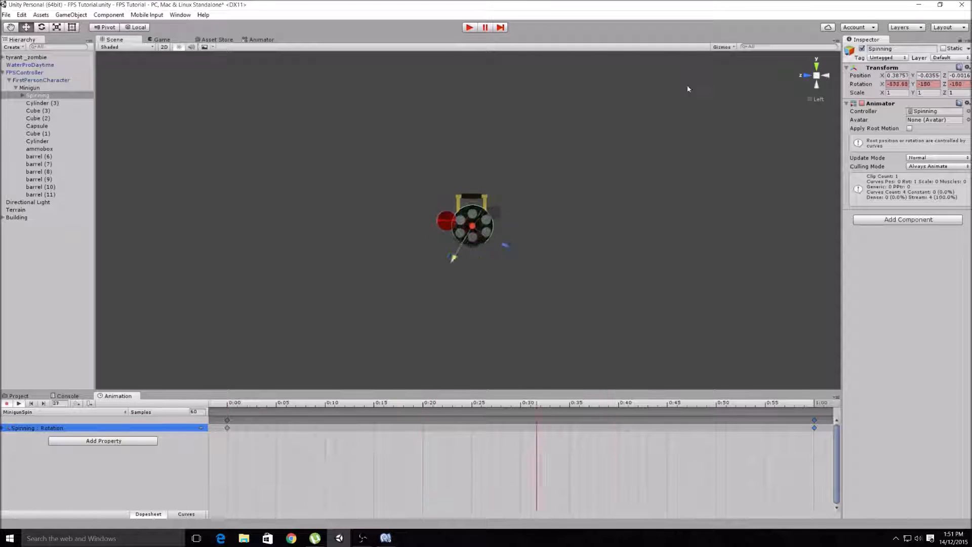
left_click(829, 75)
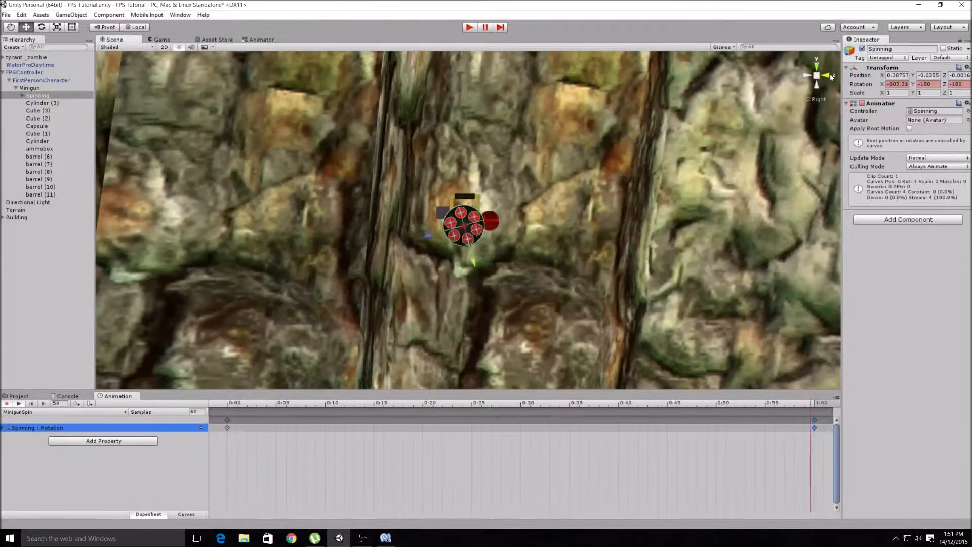
left_click(829, 75)
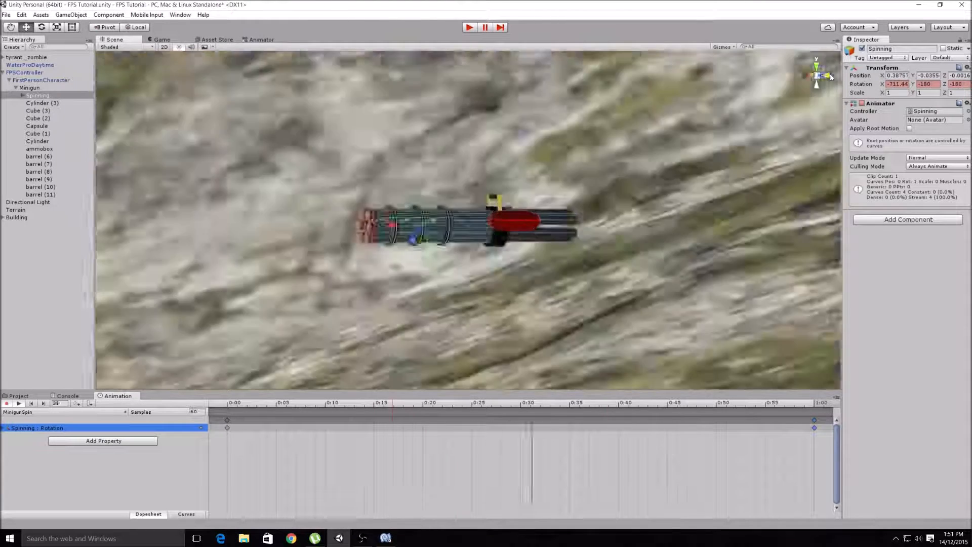
left_click(829, 75)
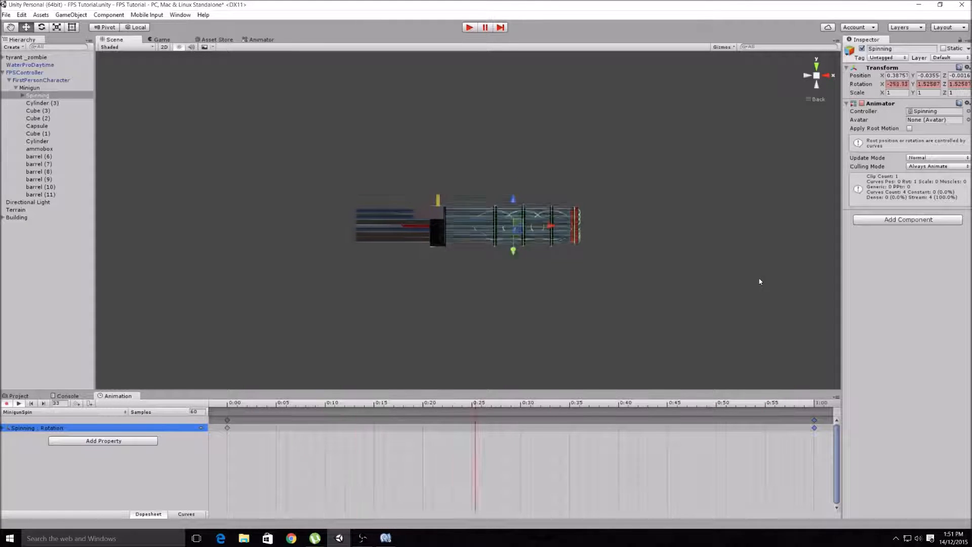
left_click(825, 75)
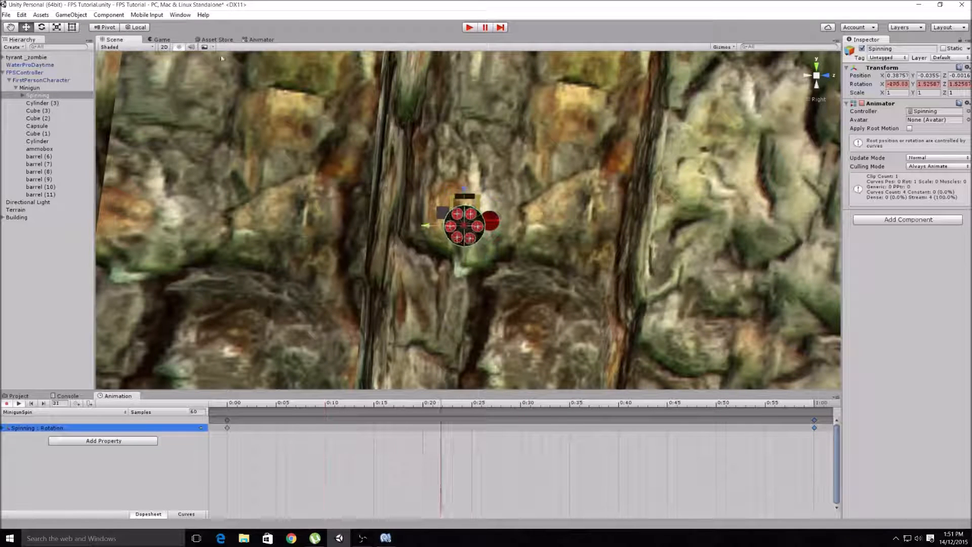
- Leave animation recording and delete the Spinning animator controller from the Assets folder
left_click(7, 403)
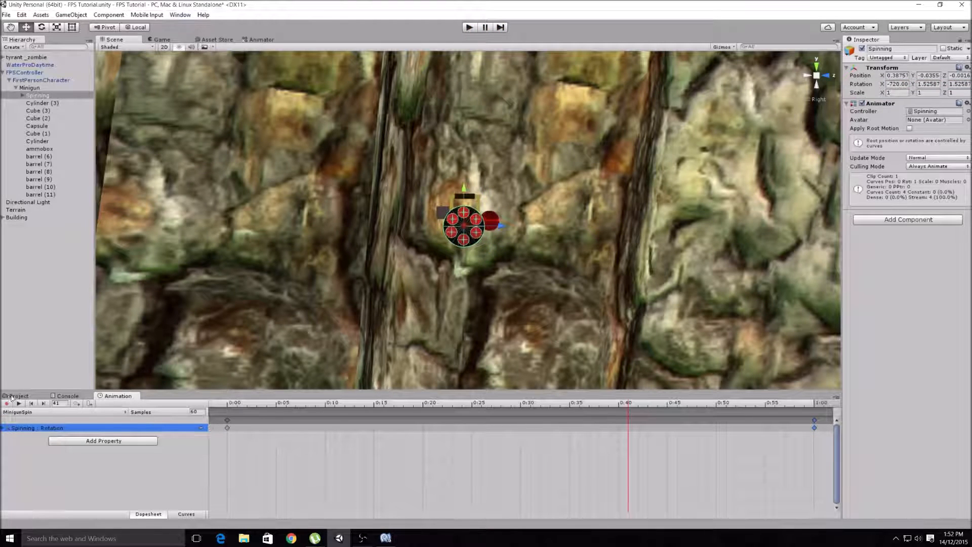
left_click(15, 396)
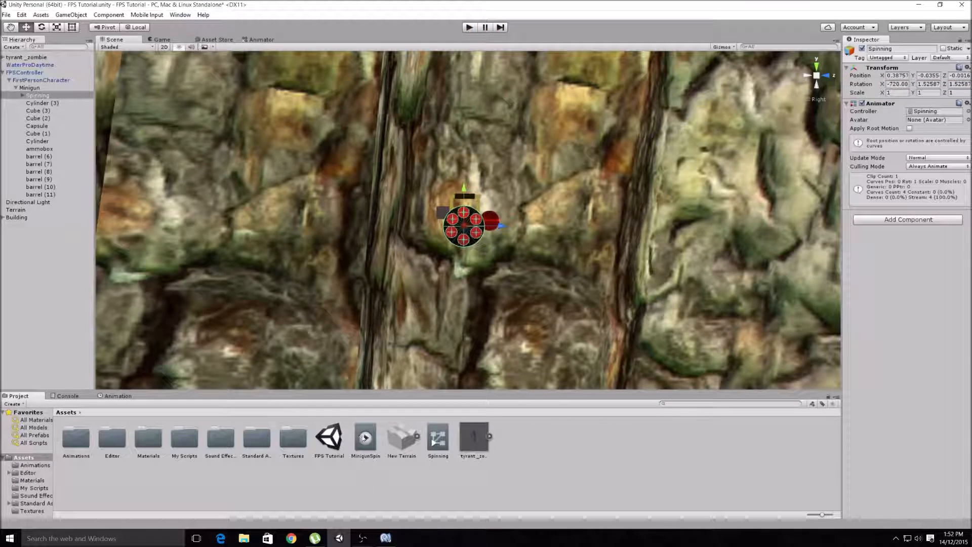
left_click(437, 443)
right_click(438, 443)
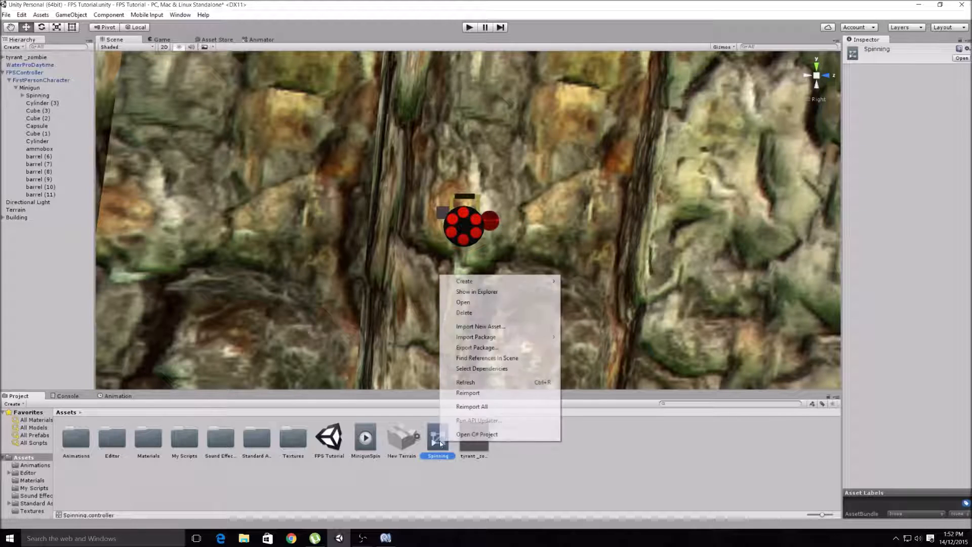
left_click(487, 315)
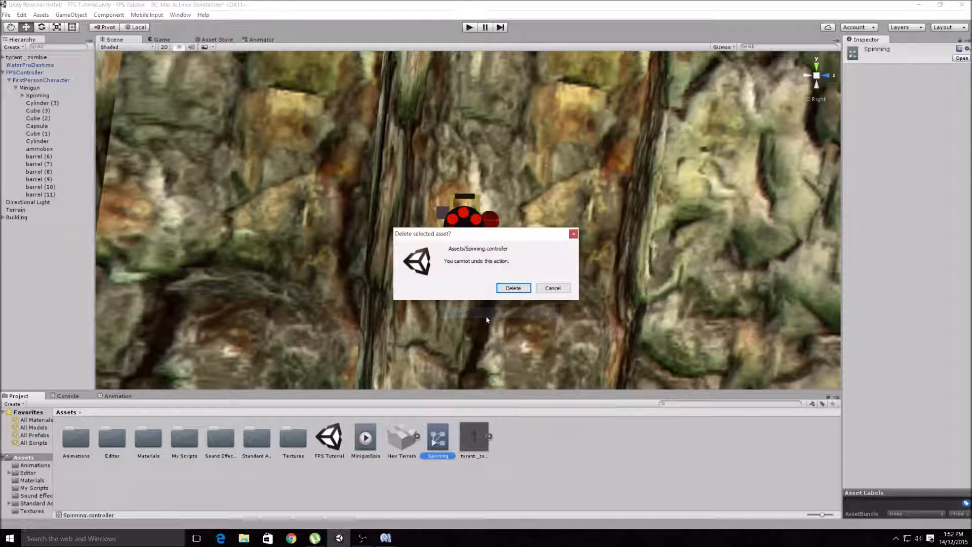
left_click(509, 291)
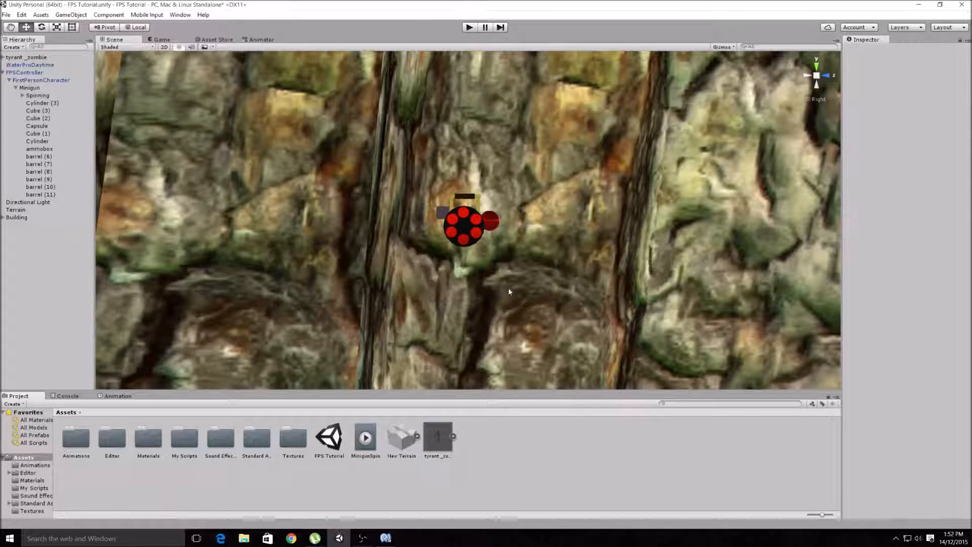
- Remove the Animator component from the Spinning object
left_click(40, 97)
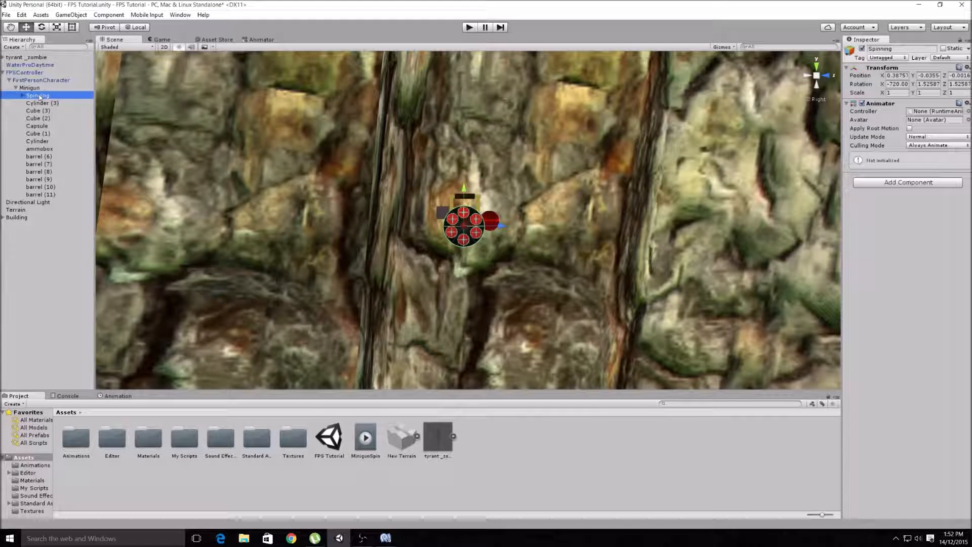
left_click(967, 104)
left_click(886, 130)
- Add an Animation component to the Spinning object and turn off Play Automatically
left_click(907, 108)
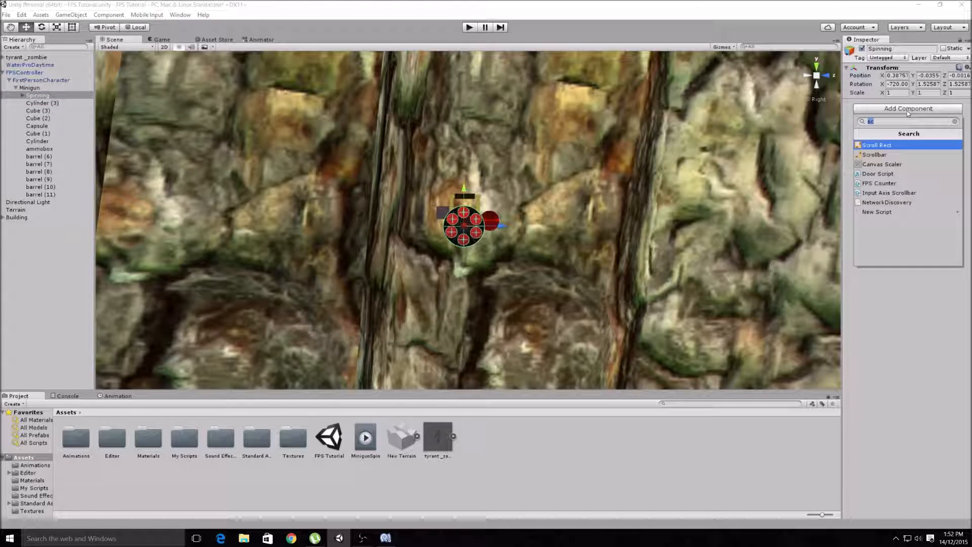
type("an")
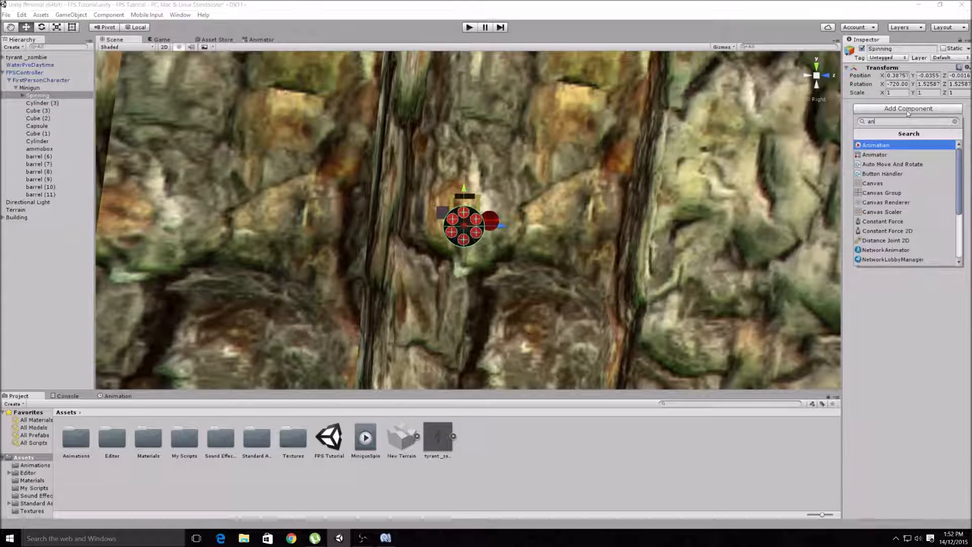
left_click(879, 145)
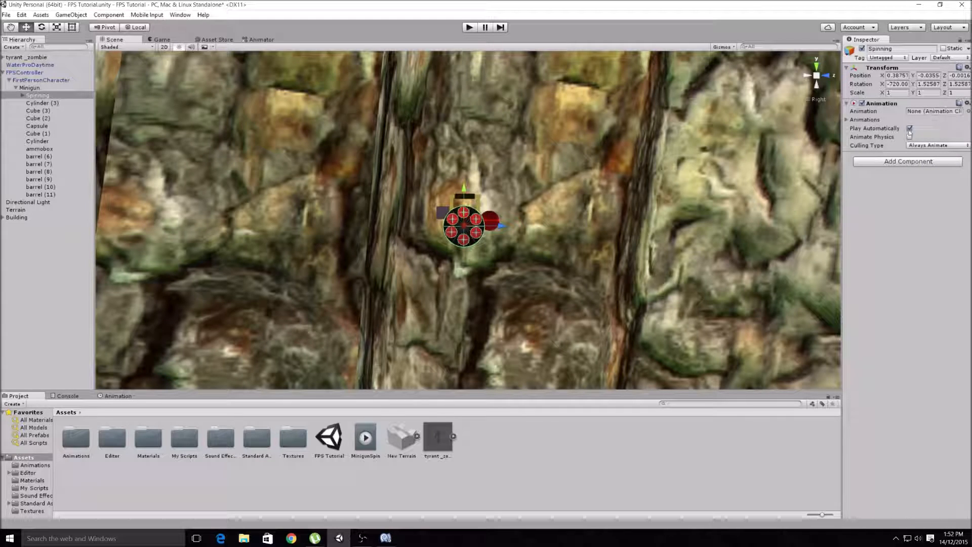
left_click(910, 129)
- Show the MinigunSpin clip in the debug inspector and mark it as Legacy
left_click(365, 438)
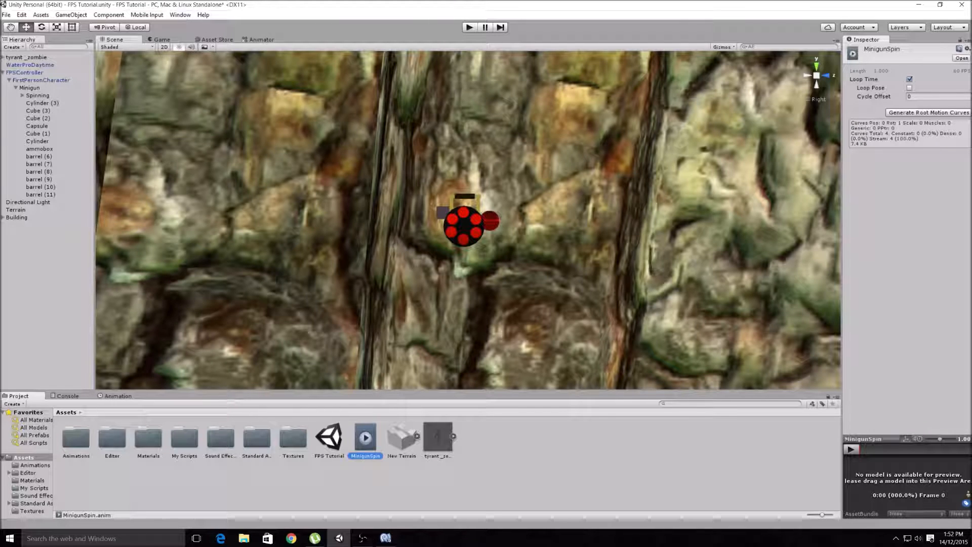
left_click(966, 43)
left_click(938, 62)
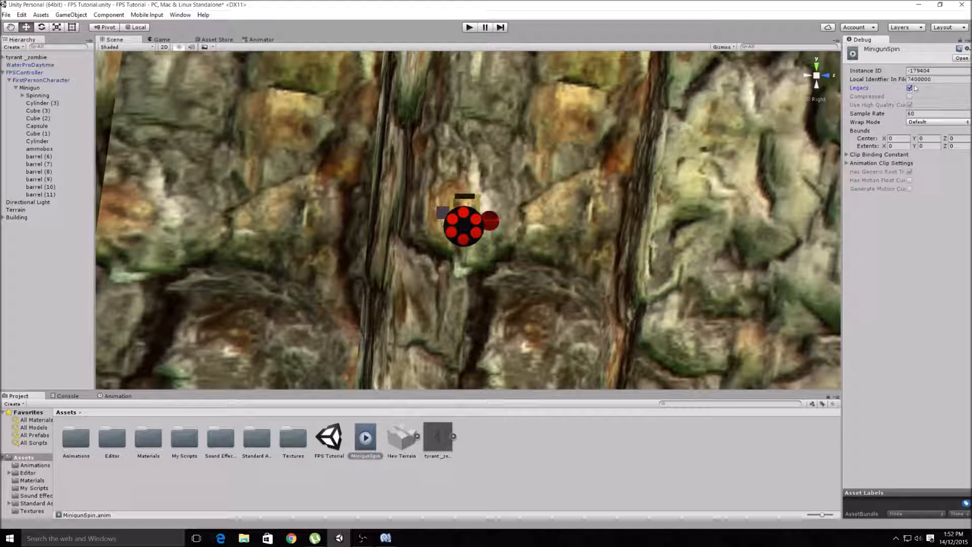
- Return the inspector to Normal mode and assign the MinigunSpin clip to the Spinning object's Animation component
left_click(966, 43)
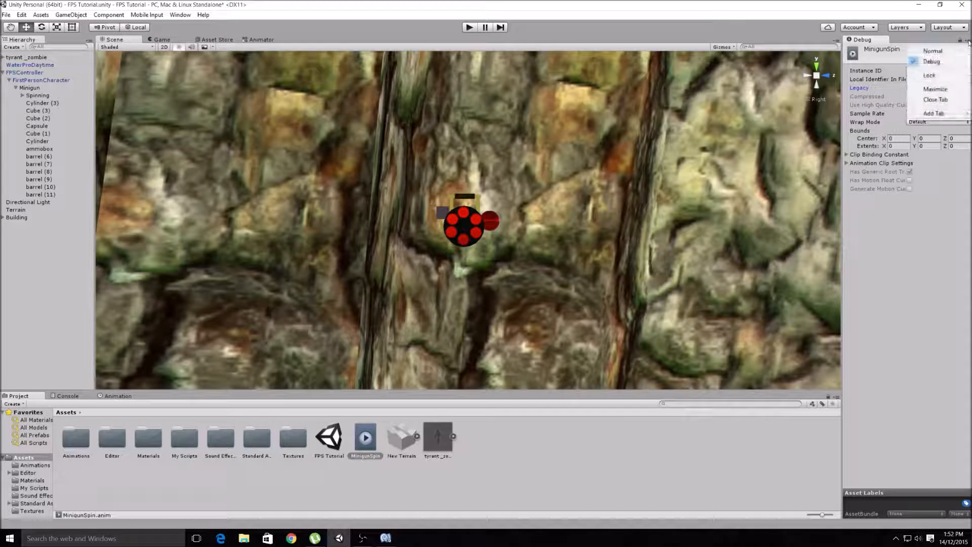
left_click(938, 53)
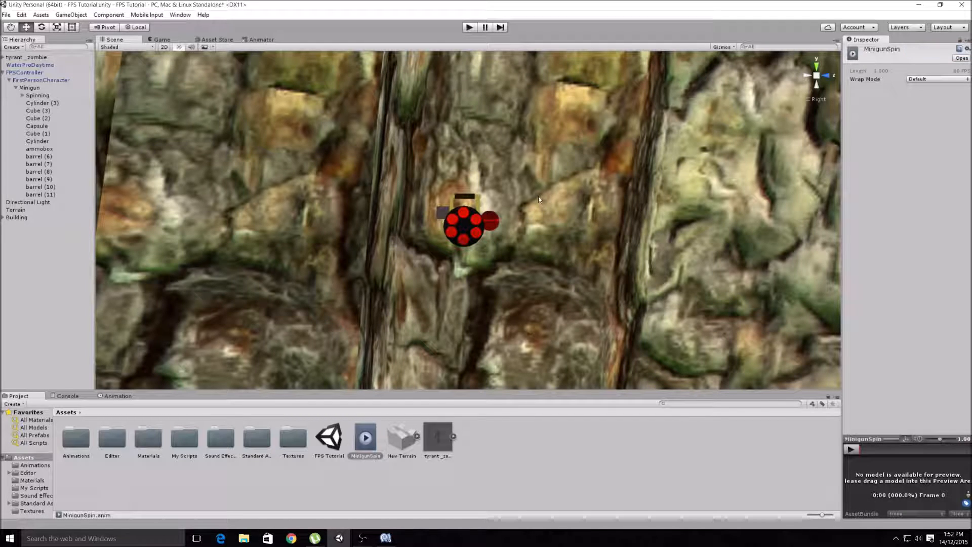
left_click(29, 95)
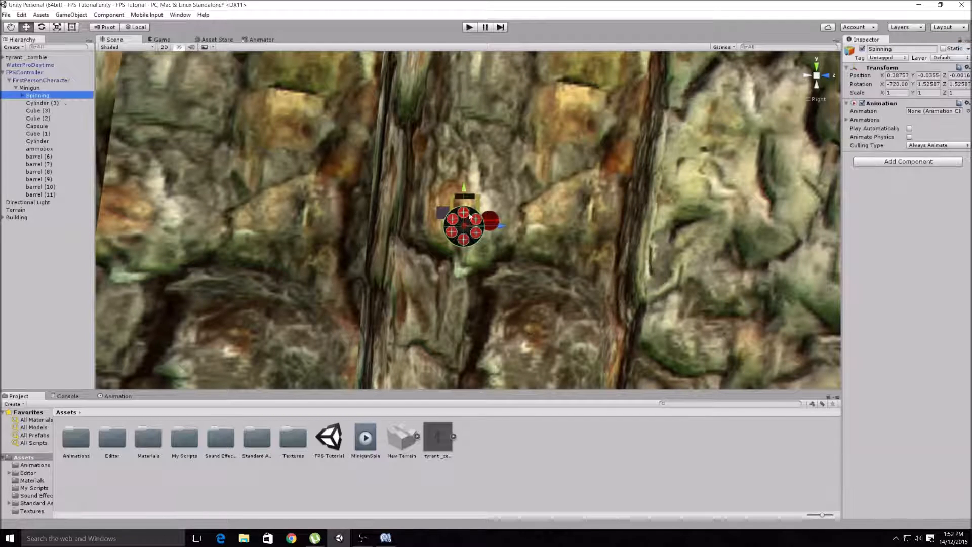
left_click_drag(365, 437, 937, 111)
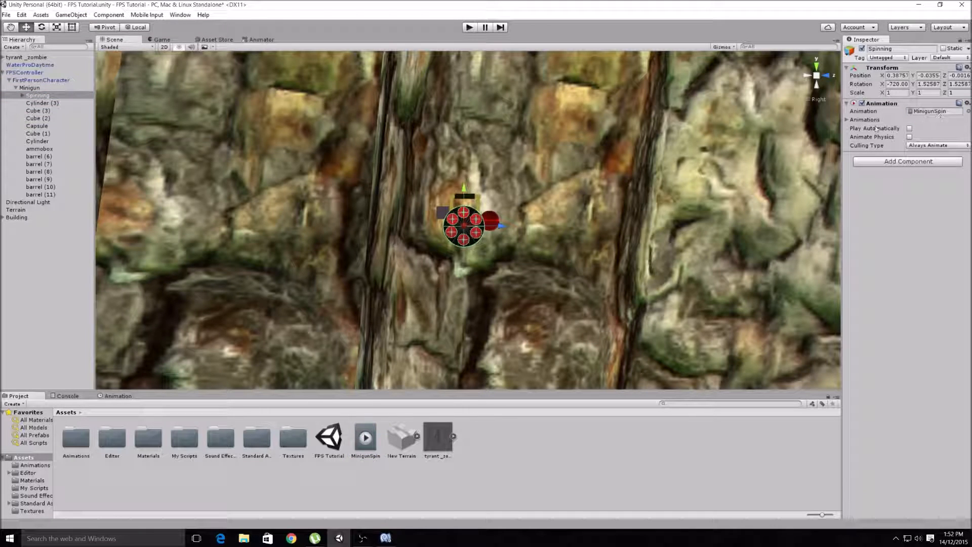
left_click(365, 442)
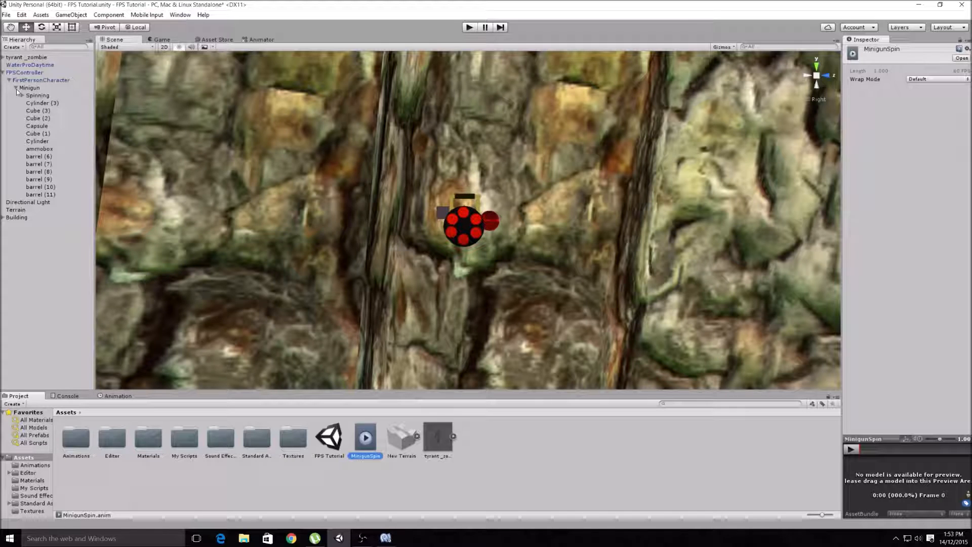
- Create a new JavaScript script named Minigun and add it to the Spinning object
left_click(30, 94)
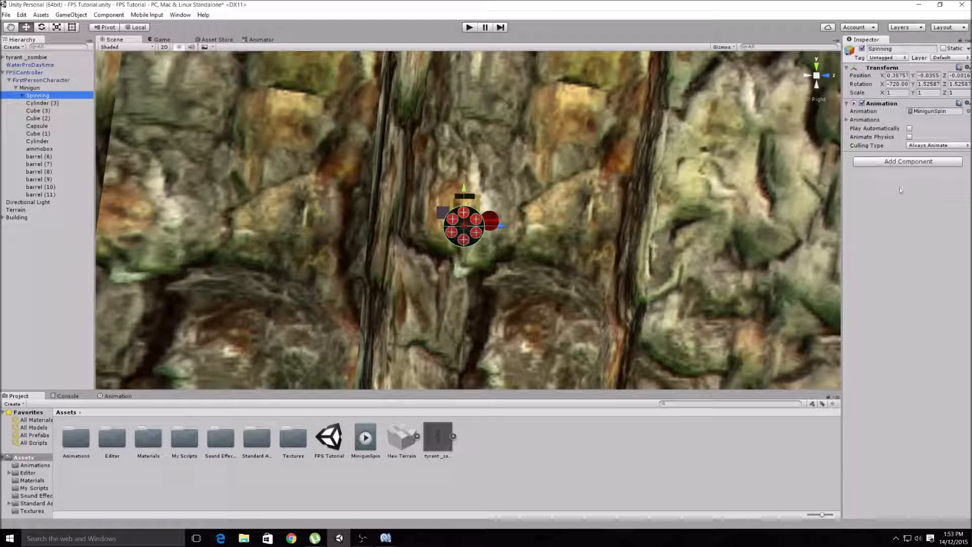
left_click(896, 162)
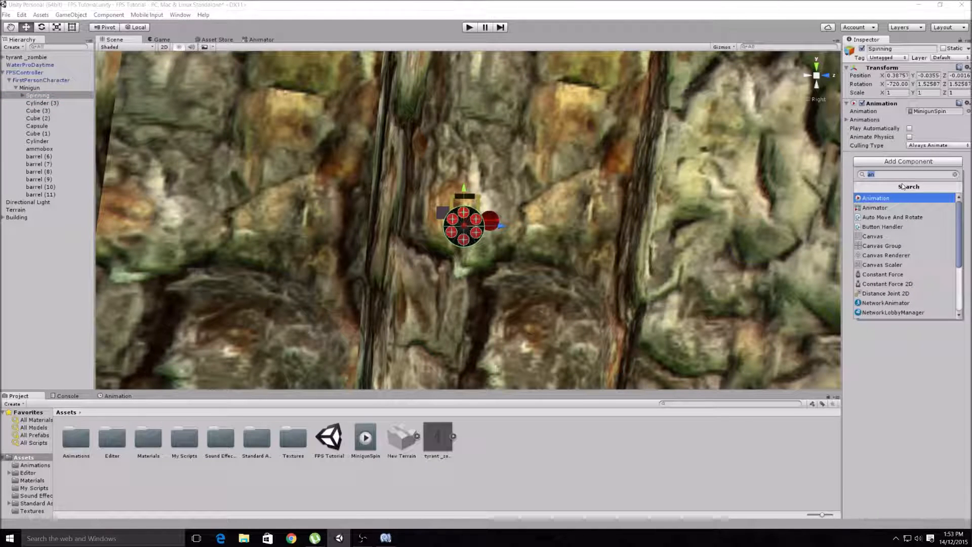
type("scr")
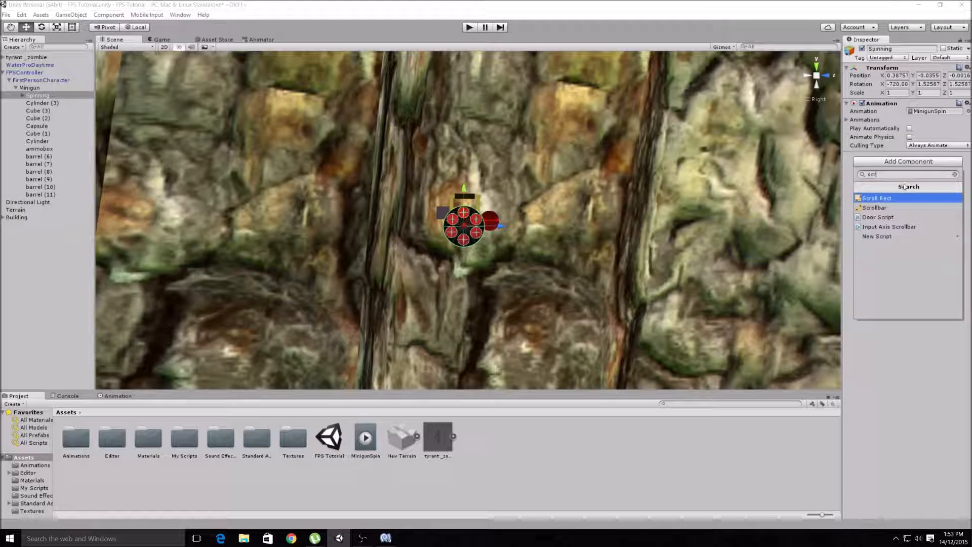
left_click(879, 237)
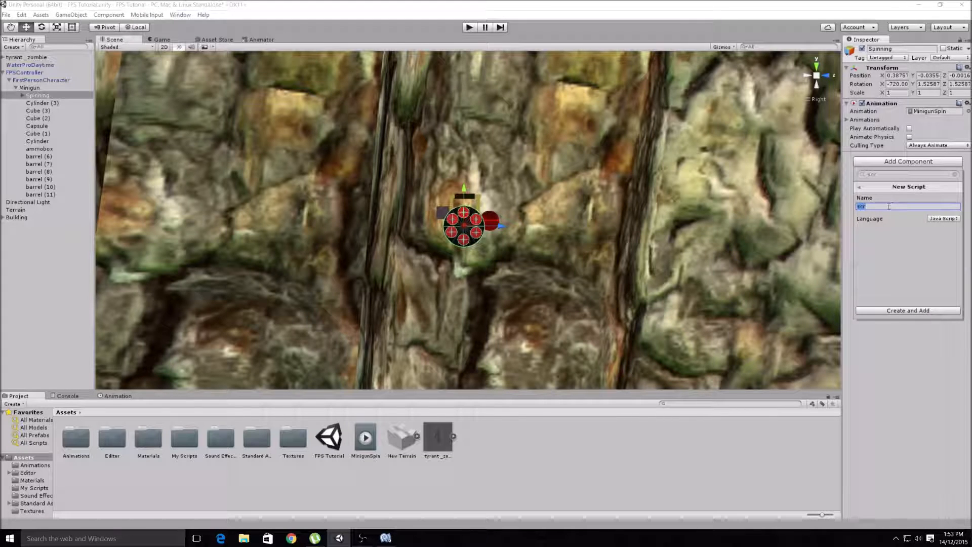
type("Minigun")
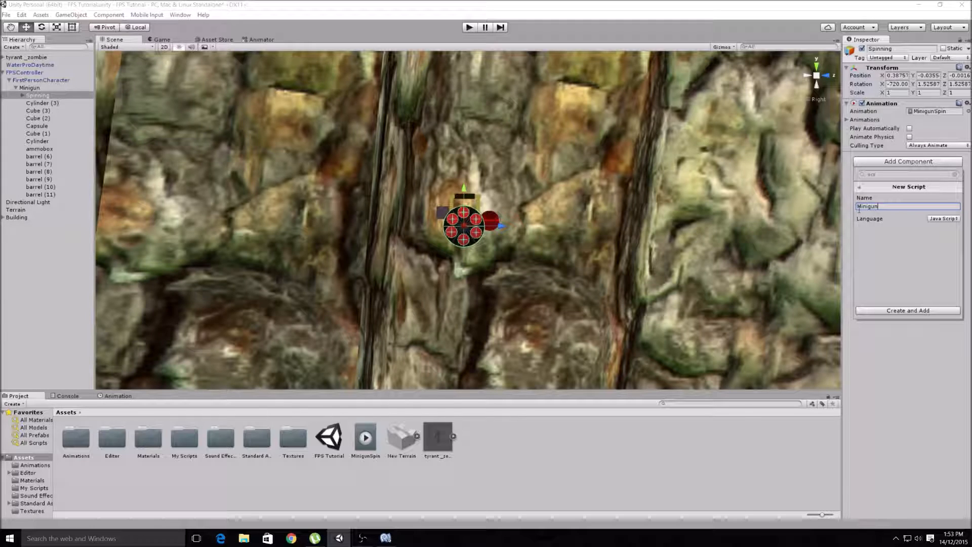
left_click(941, 219)
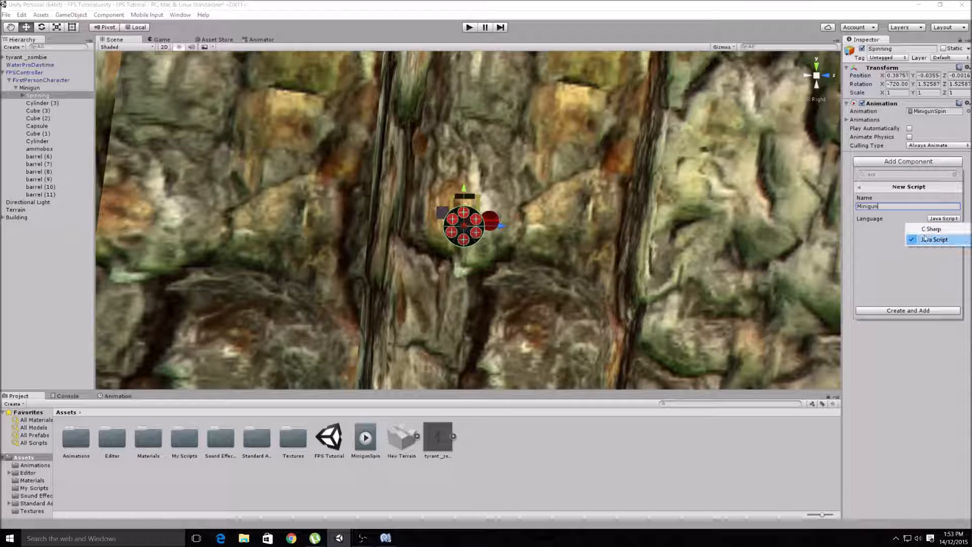
left_click(929, 241)
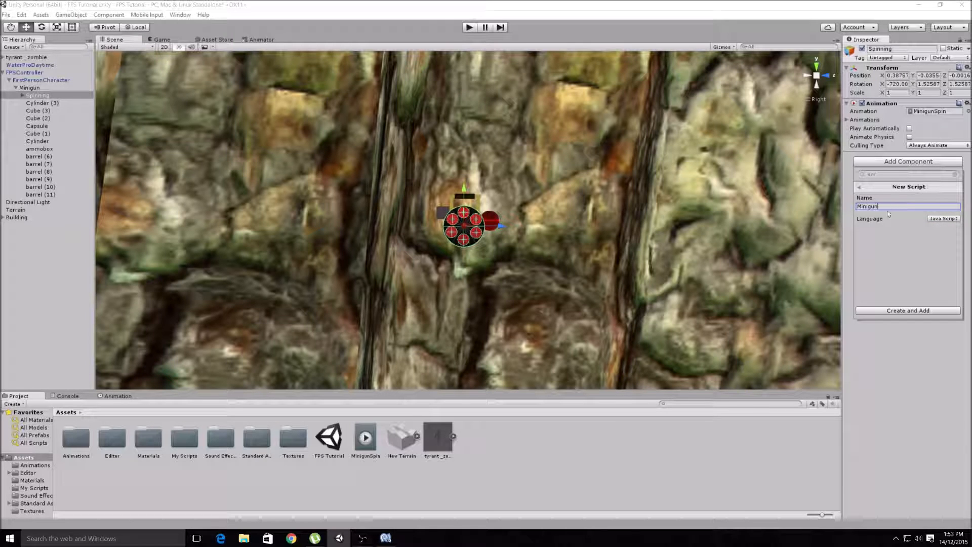
left_click(895, 310)
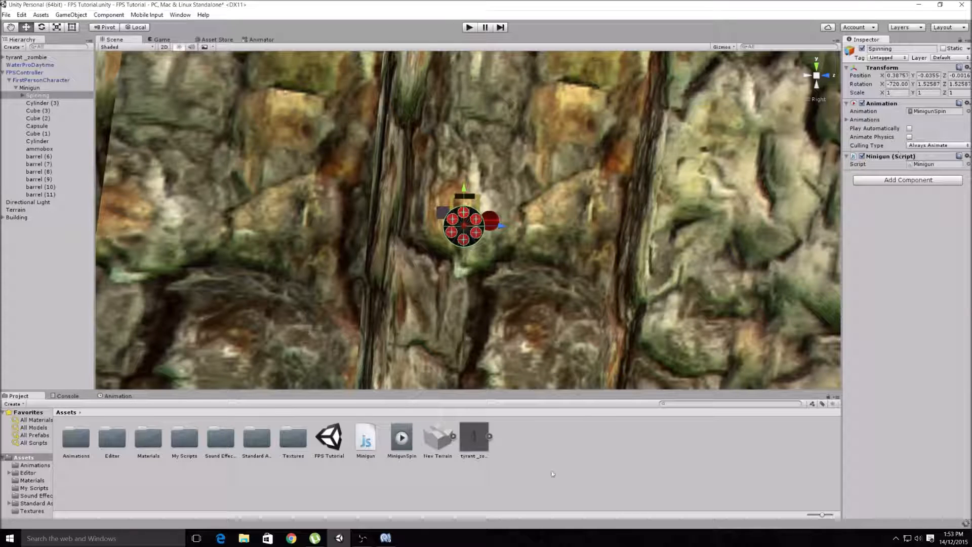
- Open the Spinning object's Minigun script for editing in MonoDevelop
right_click(542, 451)
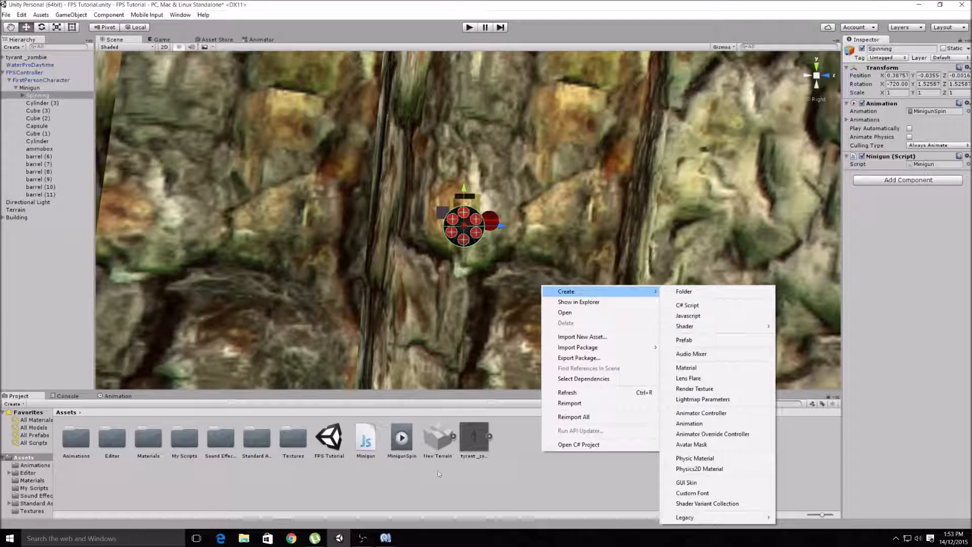
left_click(516, 480)
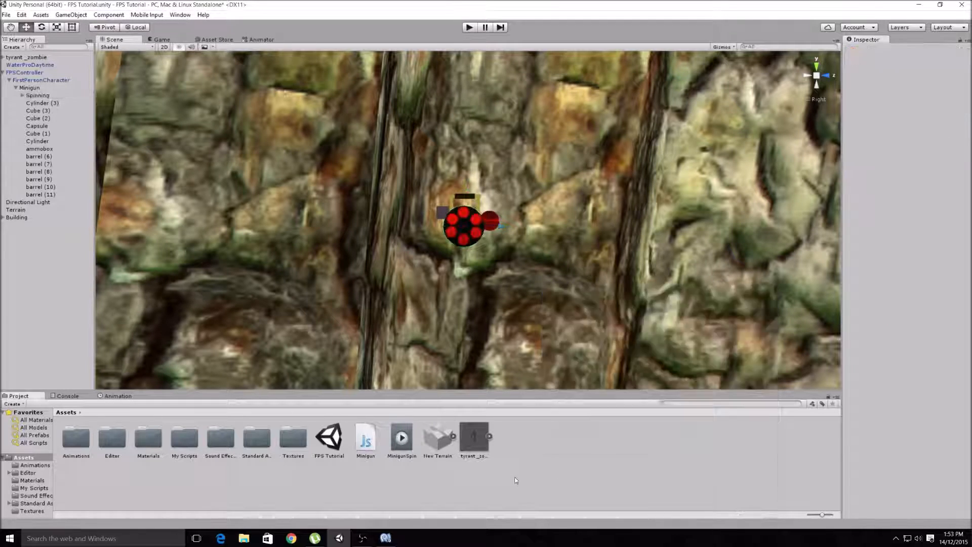
left_click(37, 96)
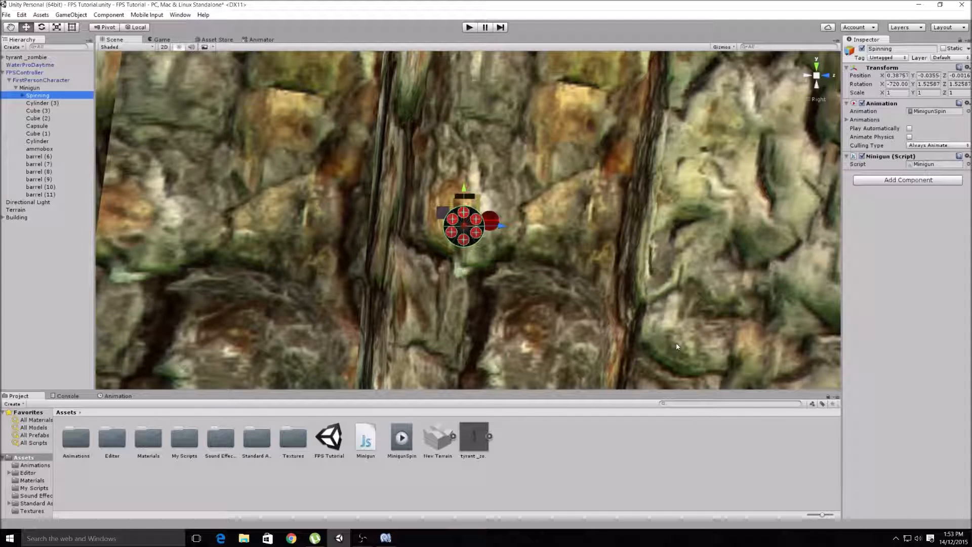
left_click(929, 167)
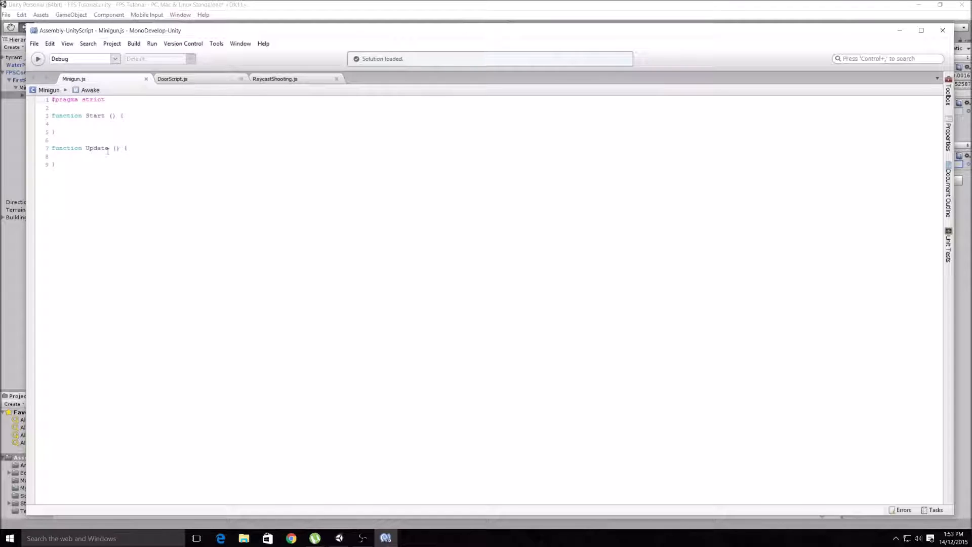
- Inside the Update function, add an if (Input.GetMouseButtonDown(0)) statement with an empty braced block
left_click(137, 148)
key("Return")
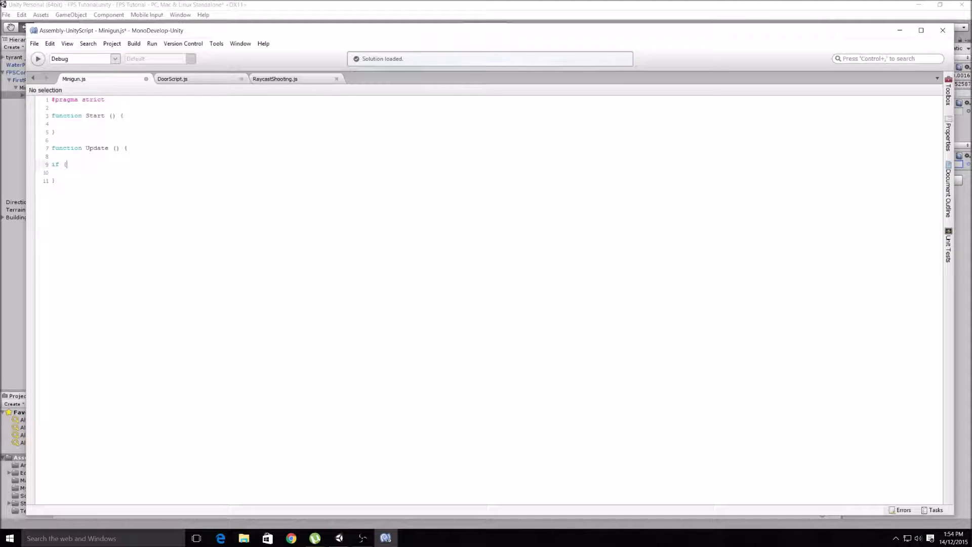
type("Inp")
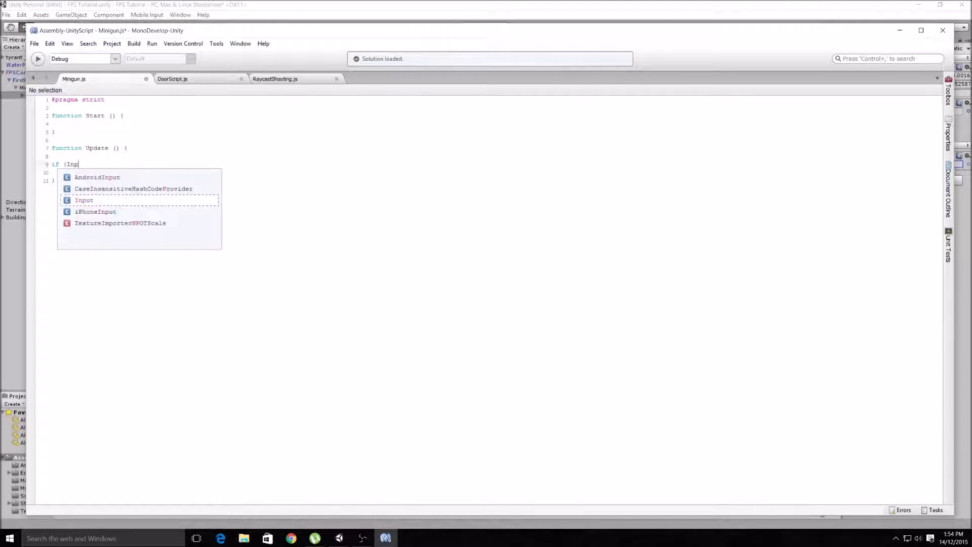
type("ut.")
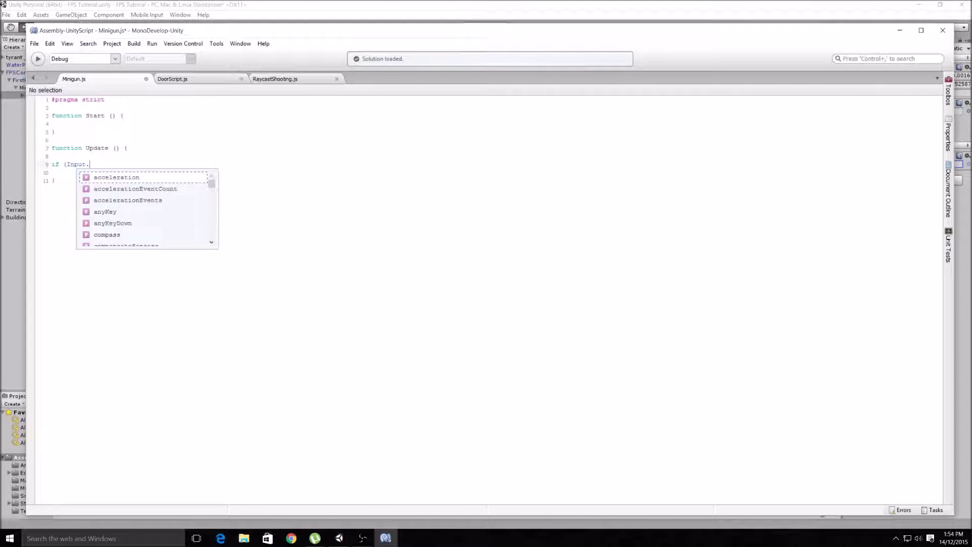
type("GetM")
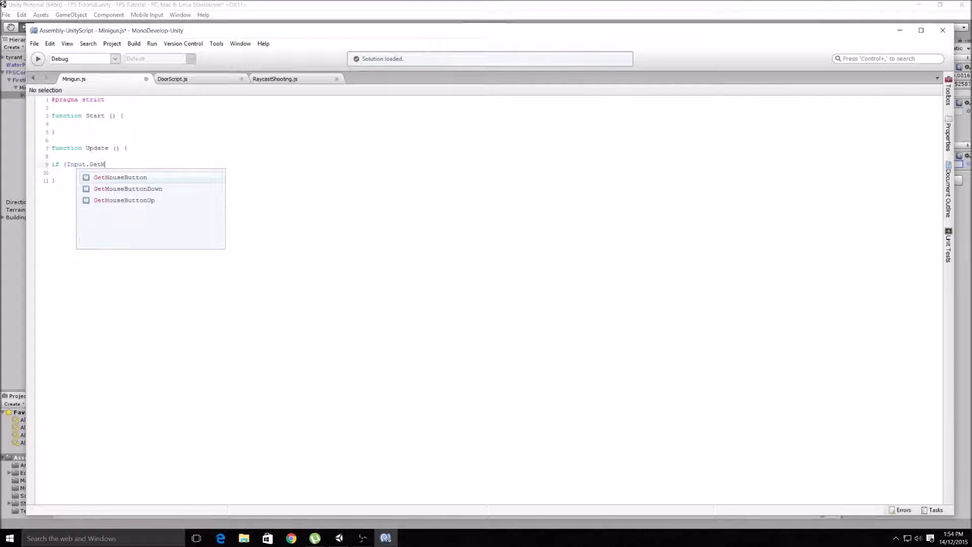
double_click(123, 191)
type("(0))")
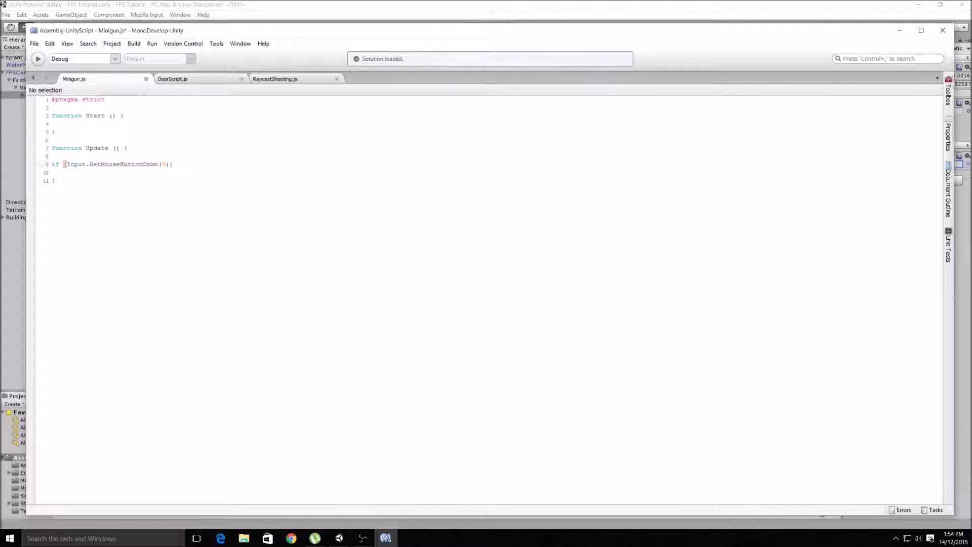
key("Return")
type("{}")
key("Return")
- Inside the if block, write GetComponent.<Animation>() to access the Animation component
type("Ge")
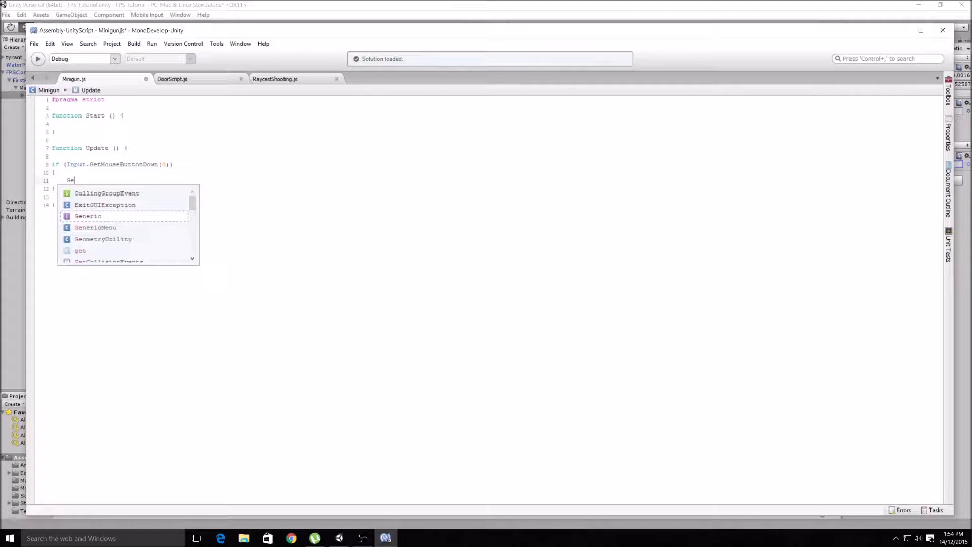
type("tC")
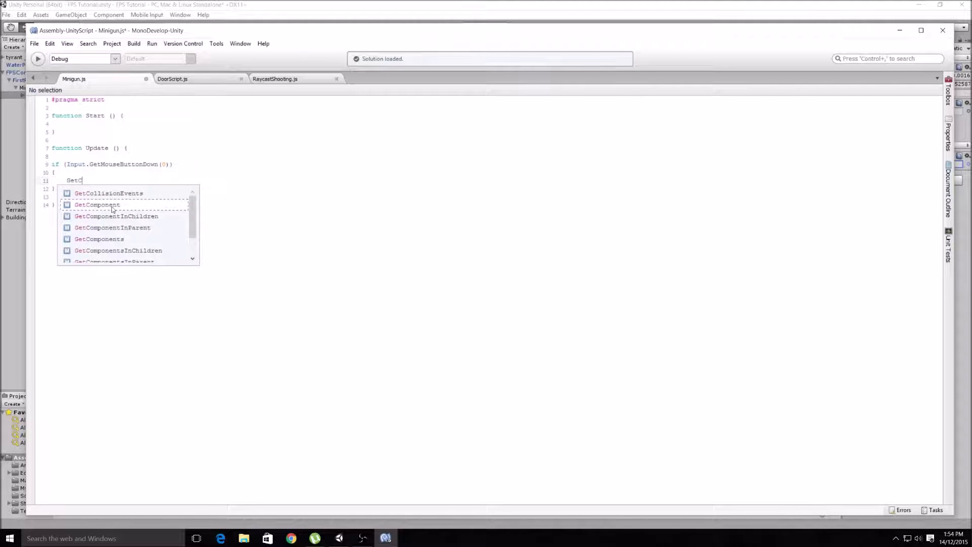
double_click(113, 207)
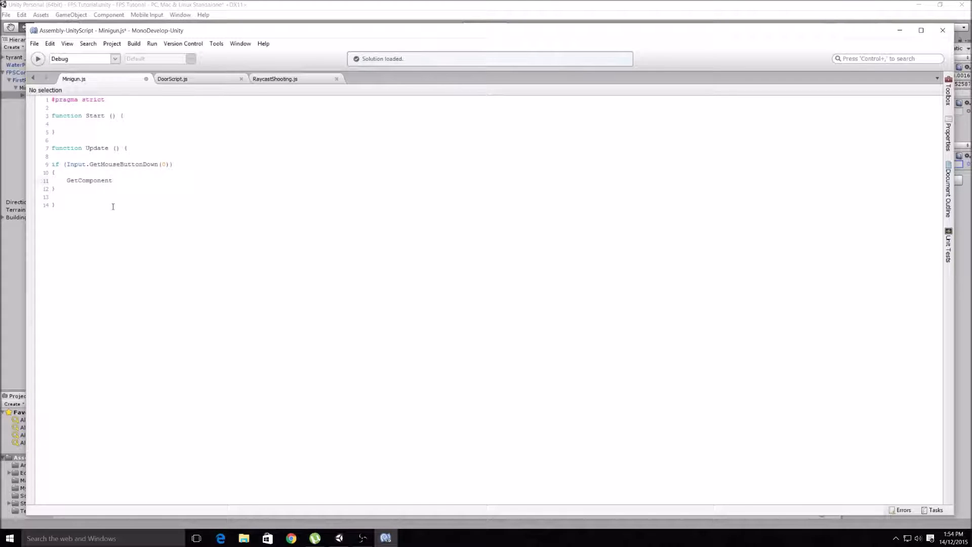
type(".")
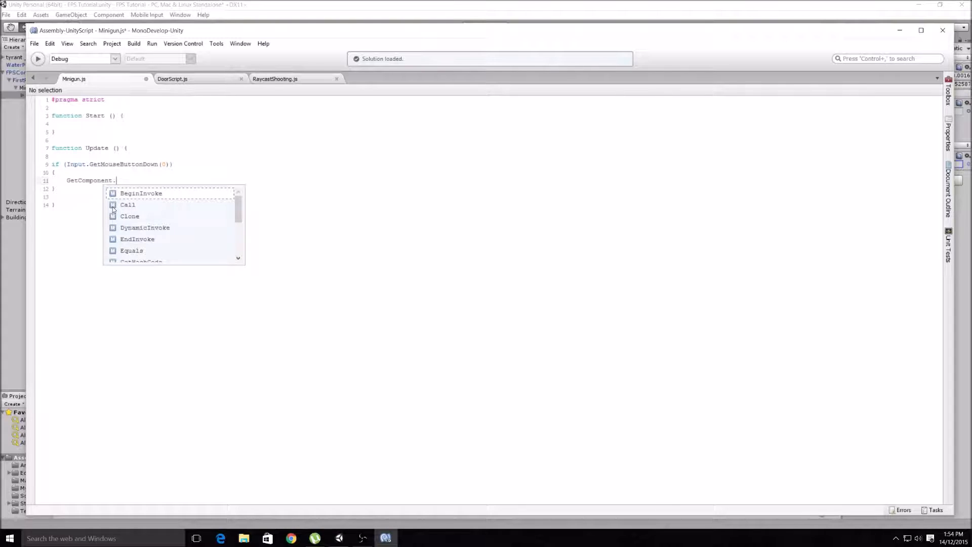
key("Escape")
type("<>")
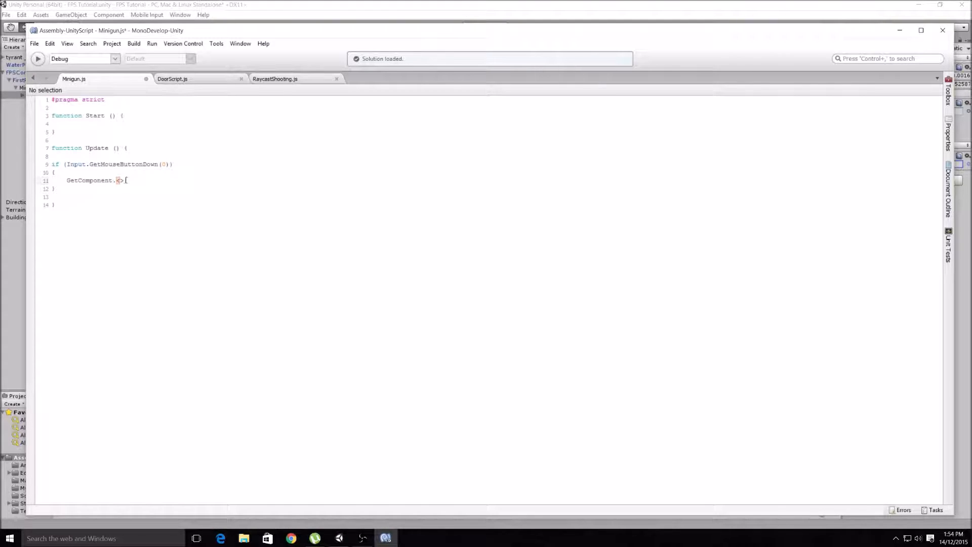
type("A")
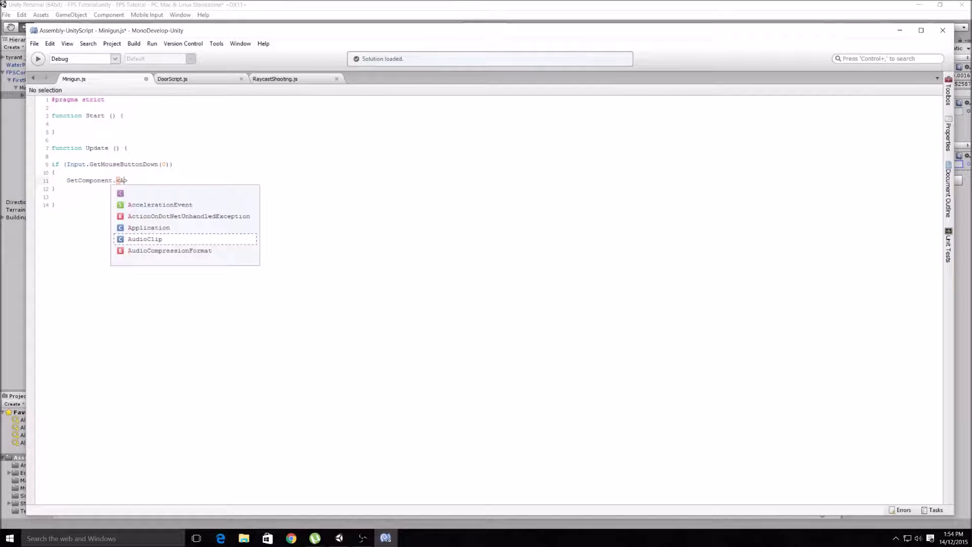
type("nimation")
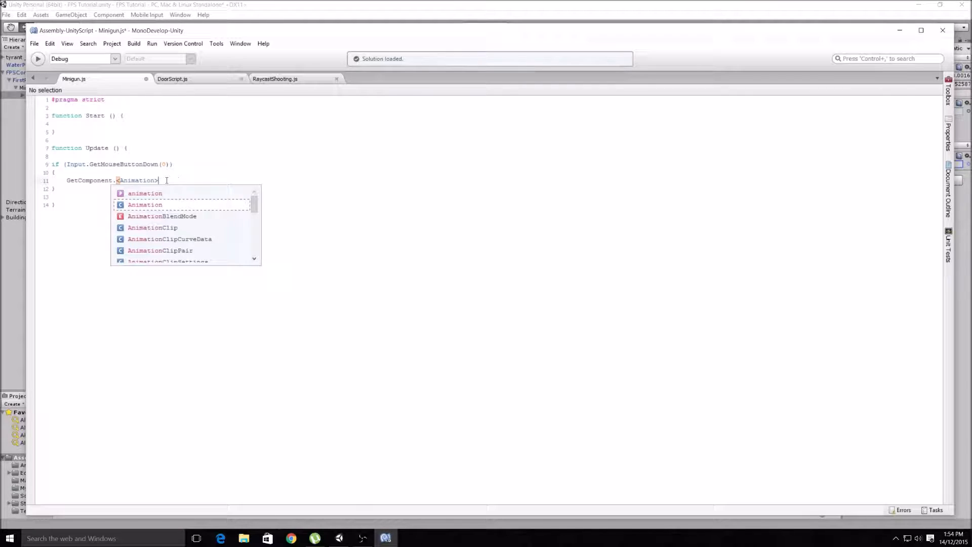
left_click(169, 180)
key("Escape")
type("()")
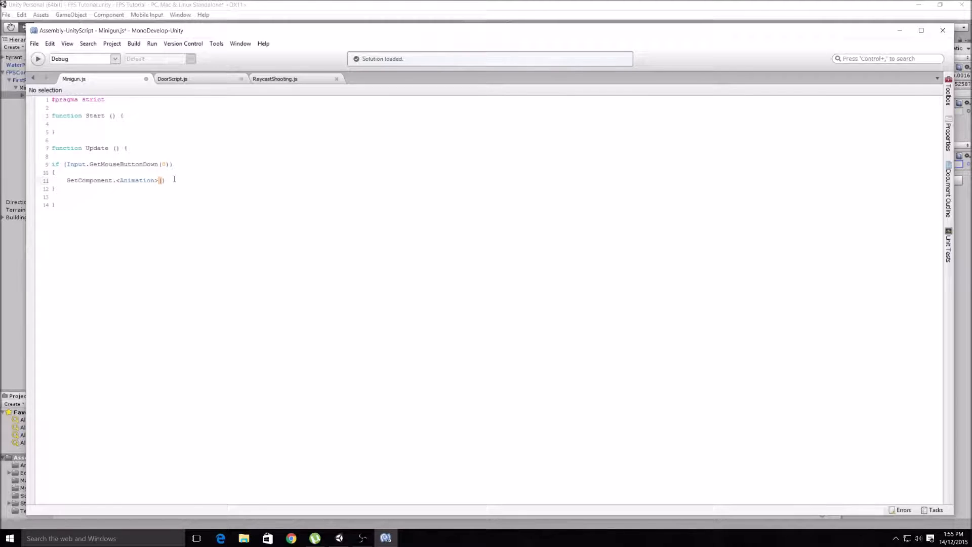
type(".")
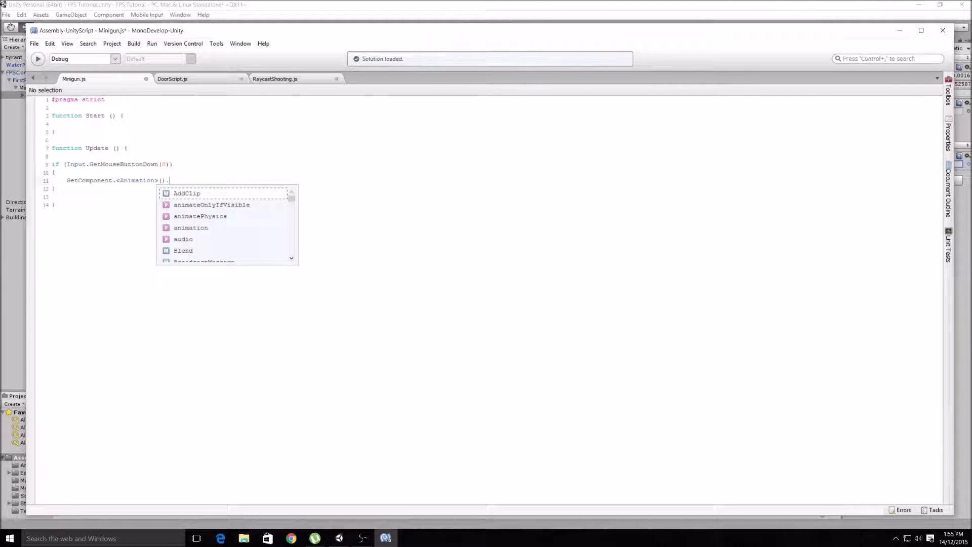
type("Cr")
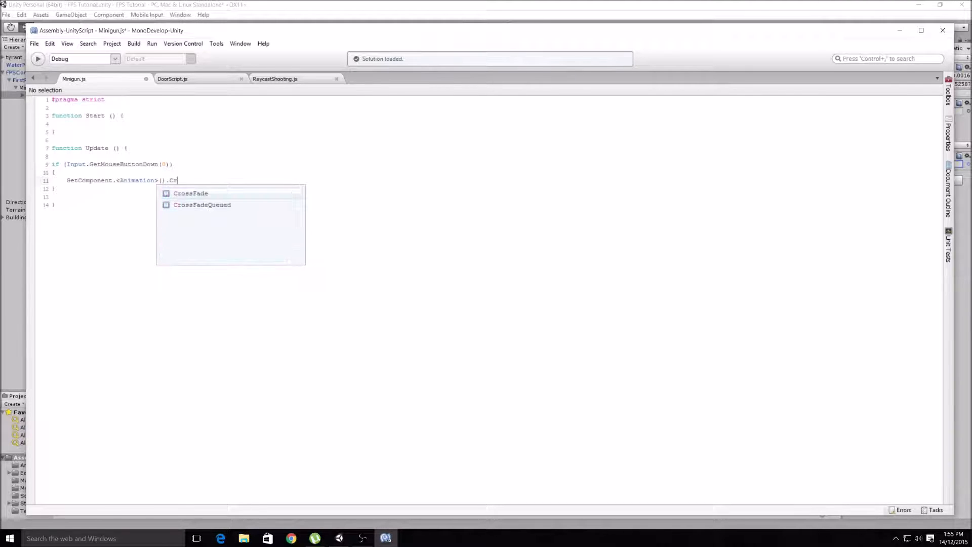
- Complete the Animation line with .CrossFade("MinigunSpin"); so the mouse check plays the spin clip
double_click(186, 195)
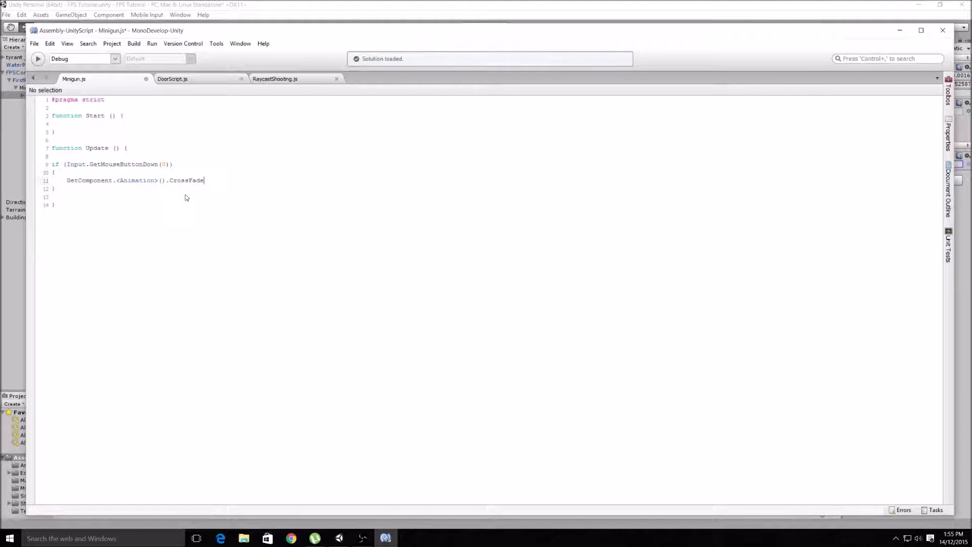
type("(")
type("\"")
type("Minigun")
type("Spin\");")
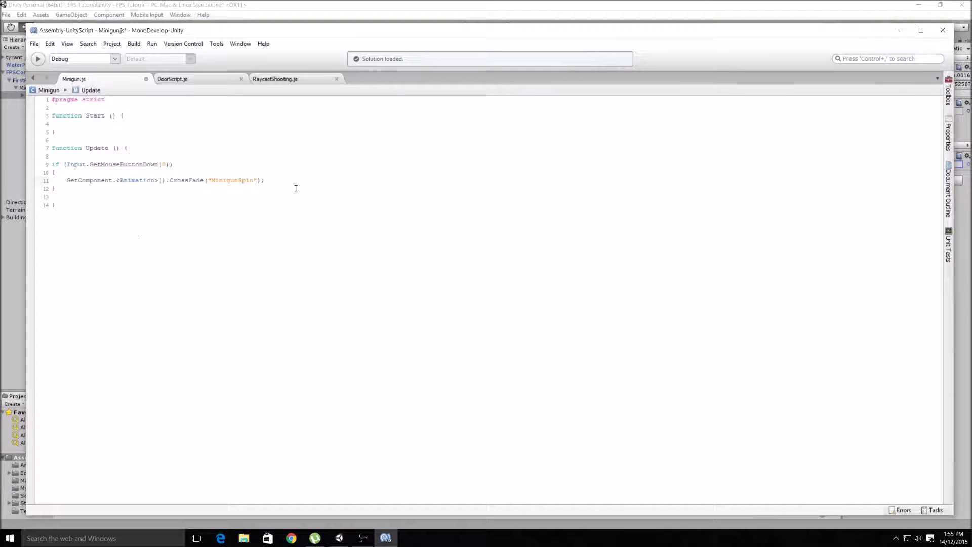
- Below the if block, add an else if statement reusing the condition (Input.GetMouseButtonDown(0))
left_click(86, 196)
key("Return")
type("else if")
left_click_drag(64, 164, 175, 164)
right_click(158, 167)
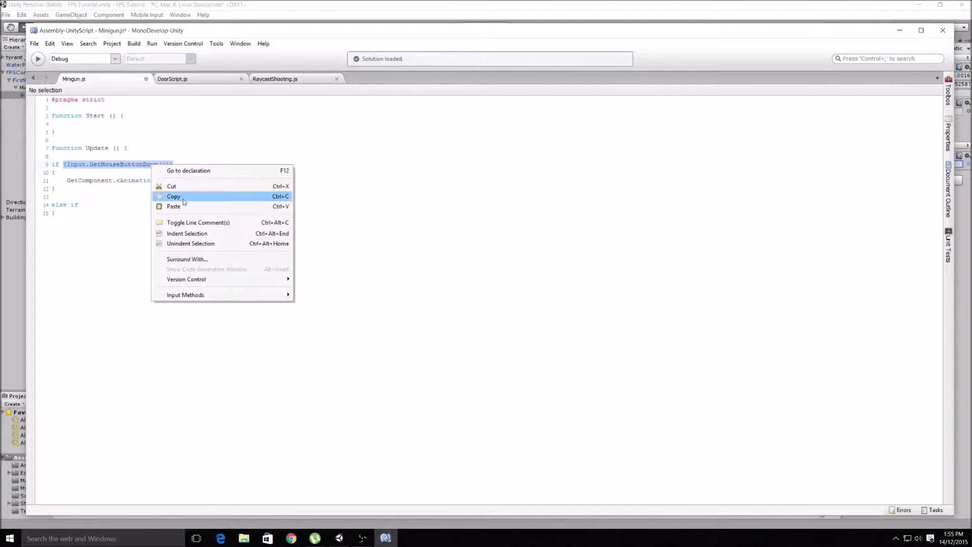
left_click(184, 198)
left_click(89, 207)
right_click(90, 207)
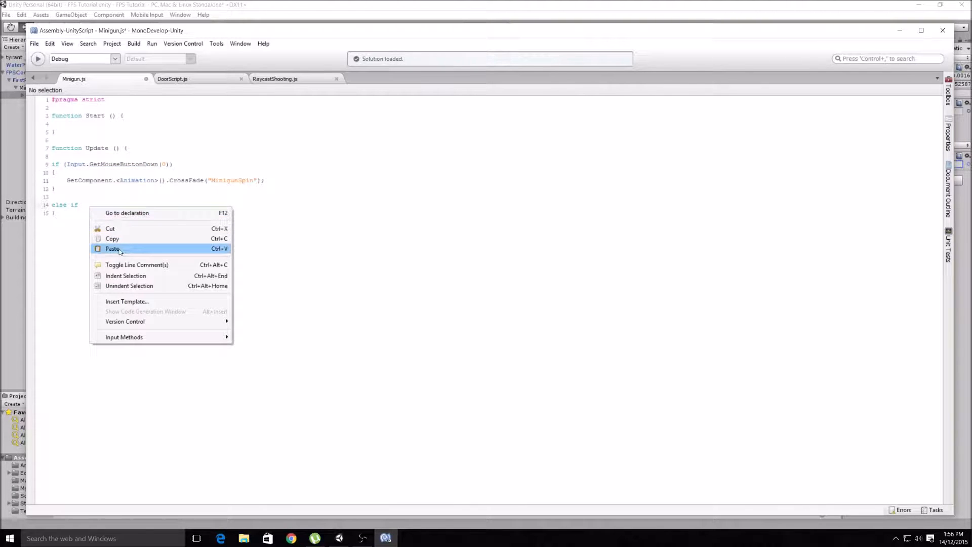
left_click(121, 248)
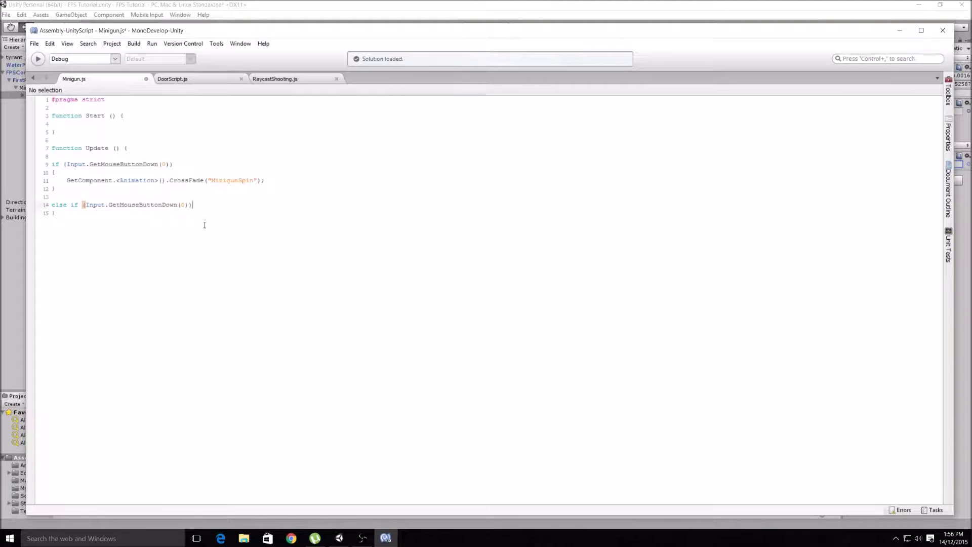
- Copy the braced block containing the MinigunSpin CrossFade call and place the copy under the else if line
key("Return")
key("Return")
left_click_drag(53, 172, 88, 184)
right_click(106, 181)
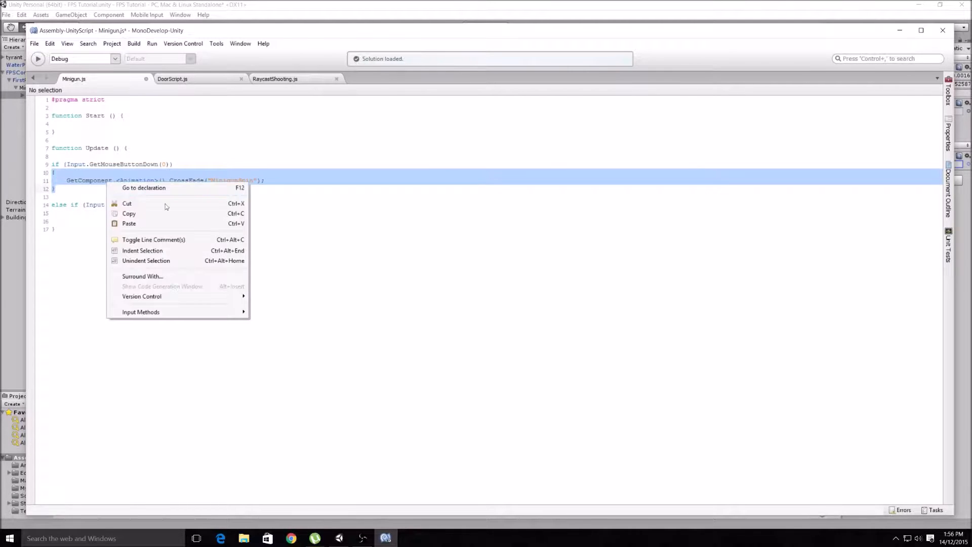
left_click(158, 213)
left_click(62, 218)
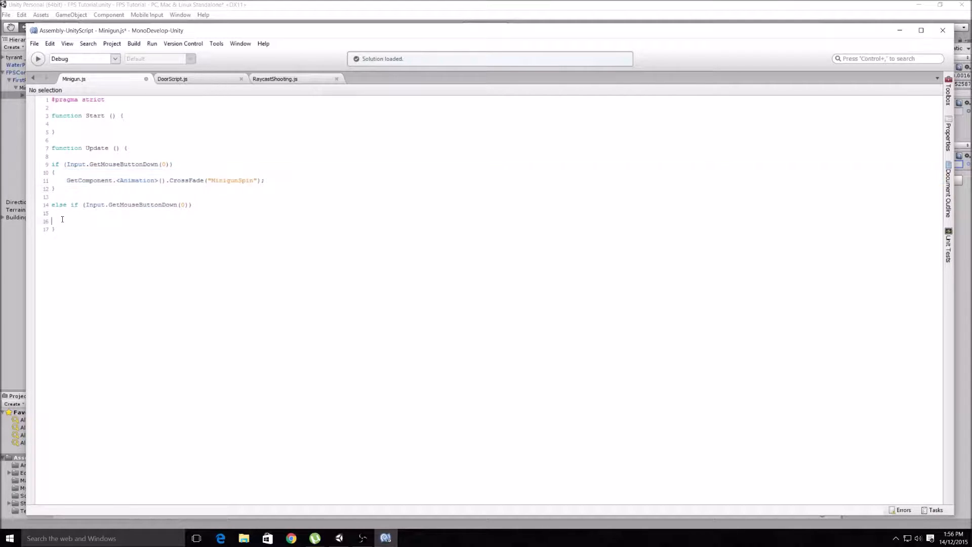
right_click(62, 219)
left_click(89, 260)
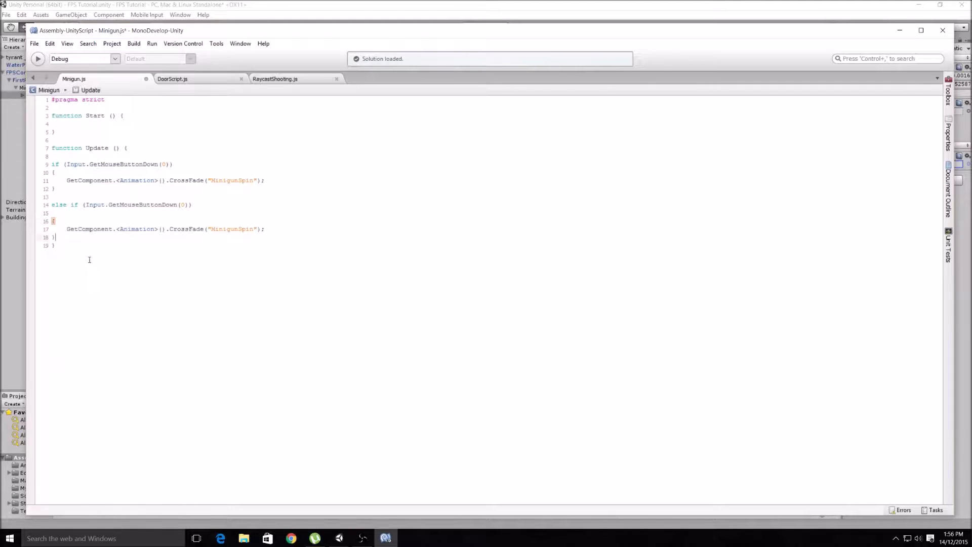
key("Return")
- Change the else if condition to GetMouseButtonUp and its block's CrossFade call to Stop, and save the script
left_click_drag(177, 205, 162, 204)
type("Up")
left_click_drag(205, 228, 171, 229)
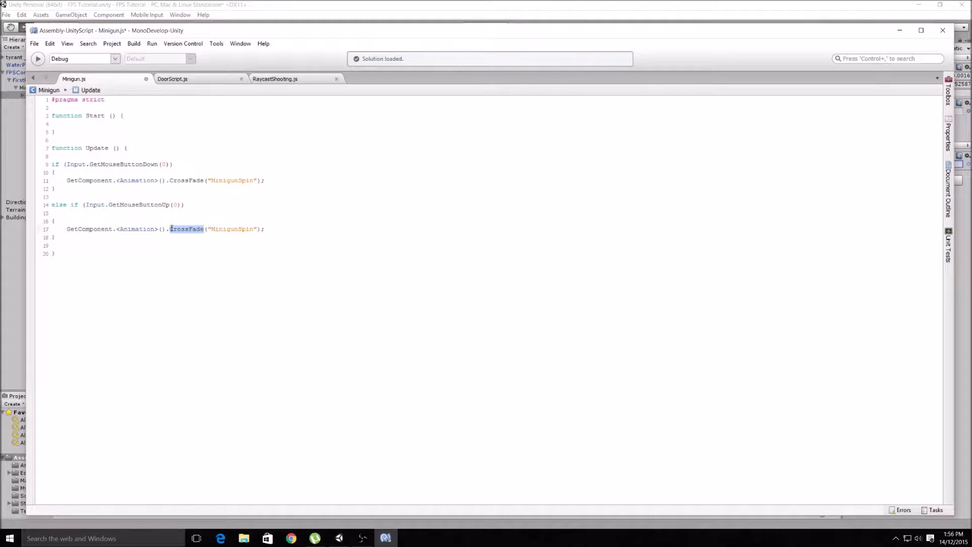
type("Stop")
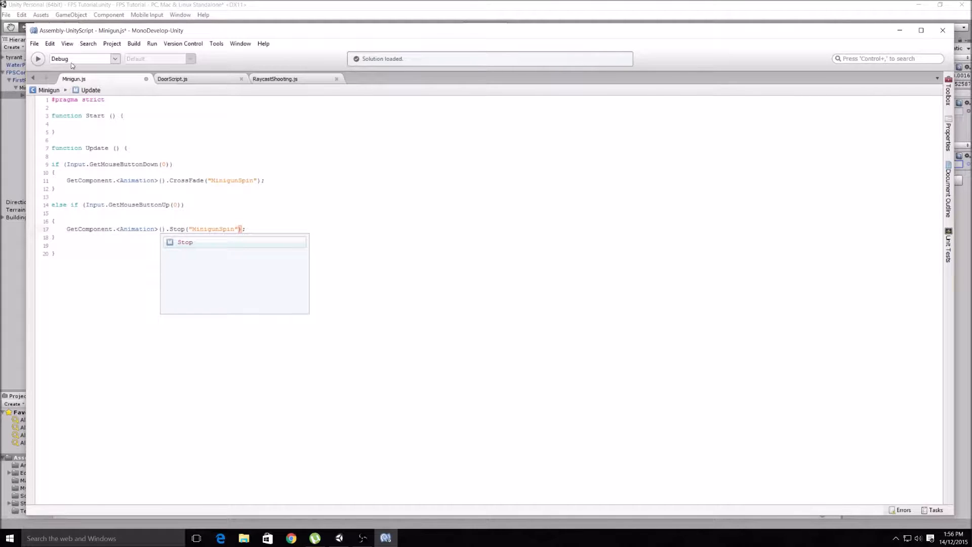
left_click(296, 197)
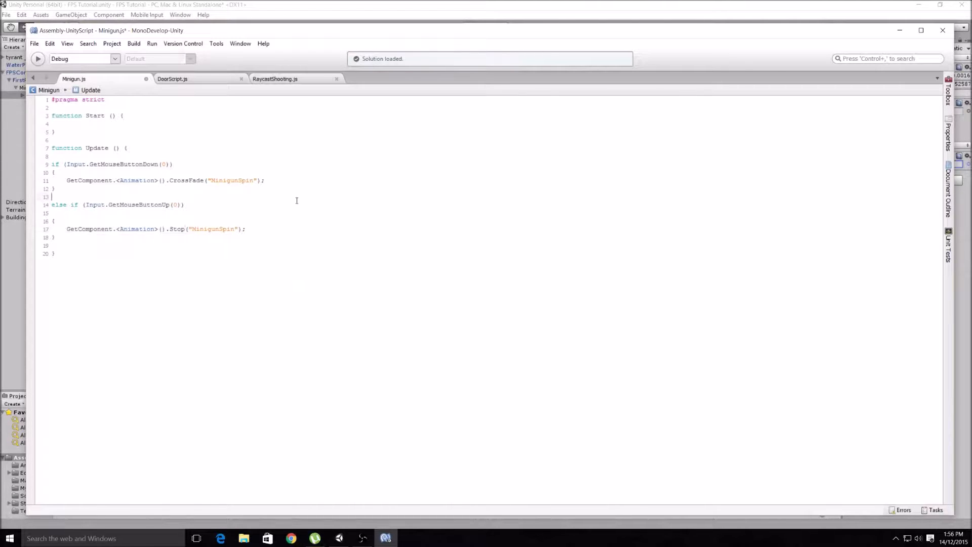
left_click(34, 44)
left_click(43, 83)
- Switch to Unity and run the game to test the minigun spin by firing, ending play mode when done
left_click(339, 537)
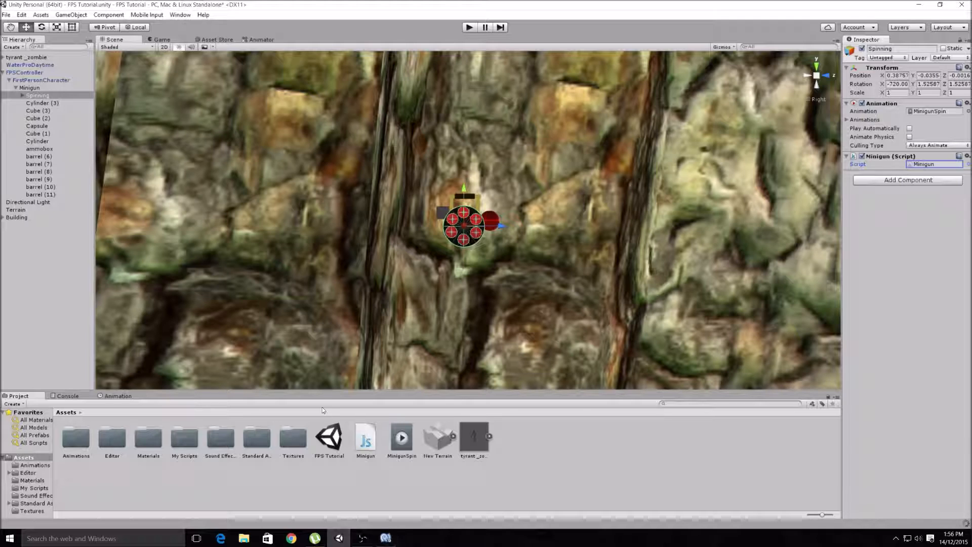
left_click(469, 28)
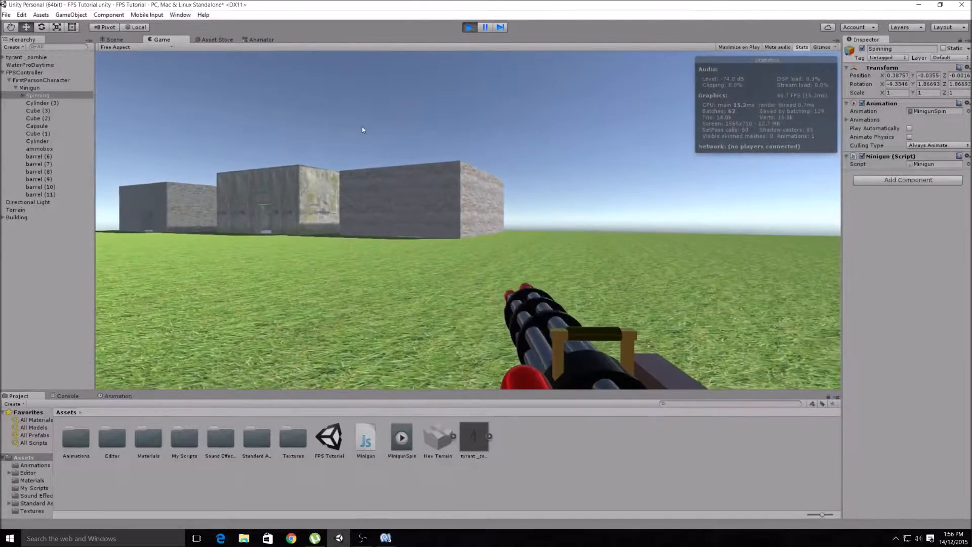
left_click(362, 127)
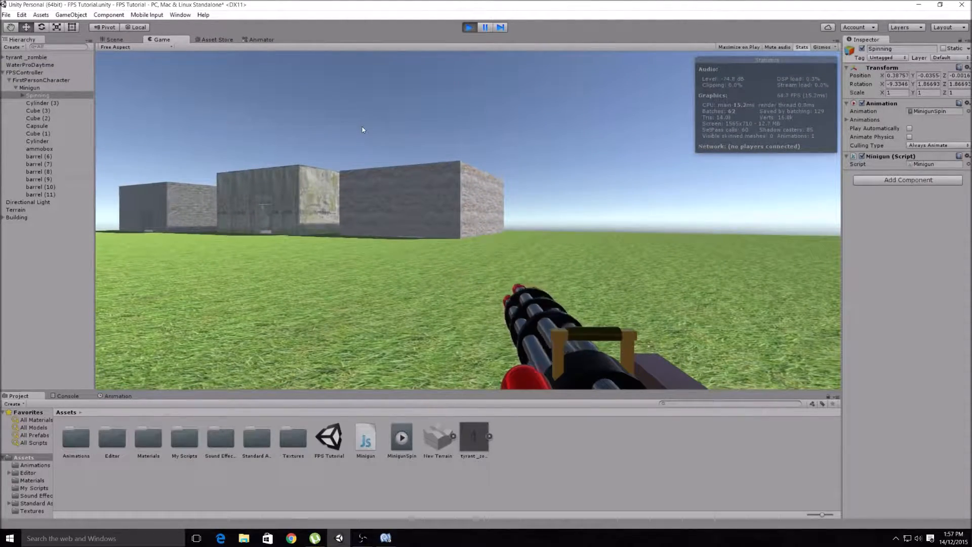
left_click(362, 127)
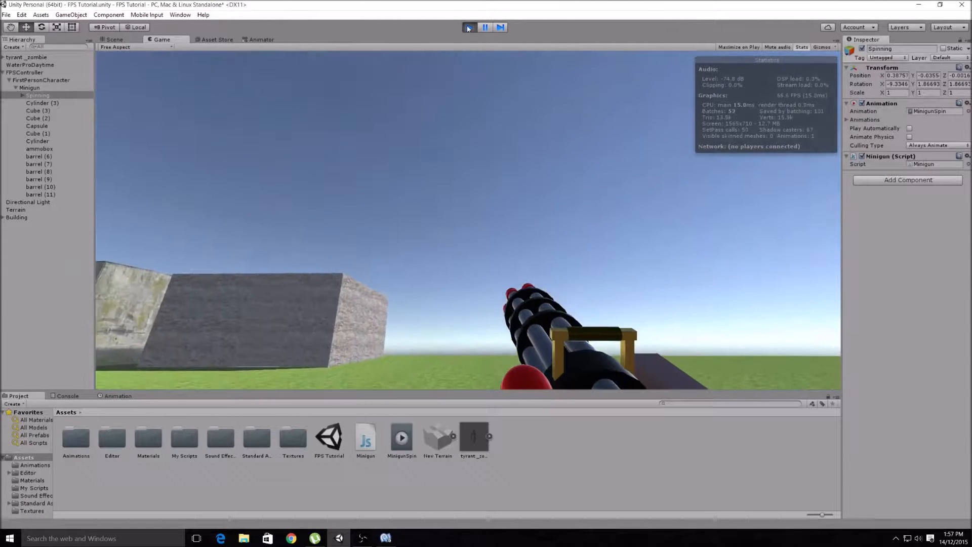
key("ctrl+p")
- Set the MinigunSpin animation clip's wrap mode to Loop
left_click(399, 453)
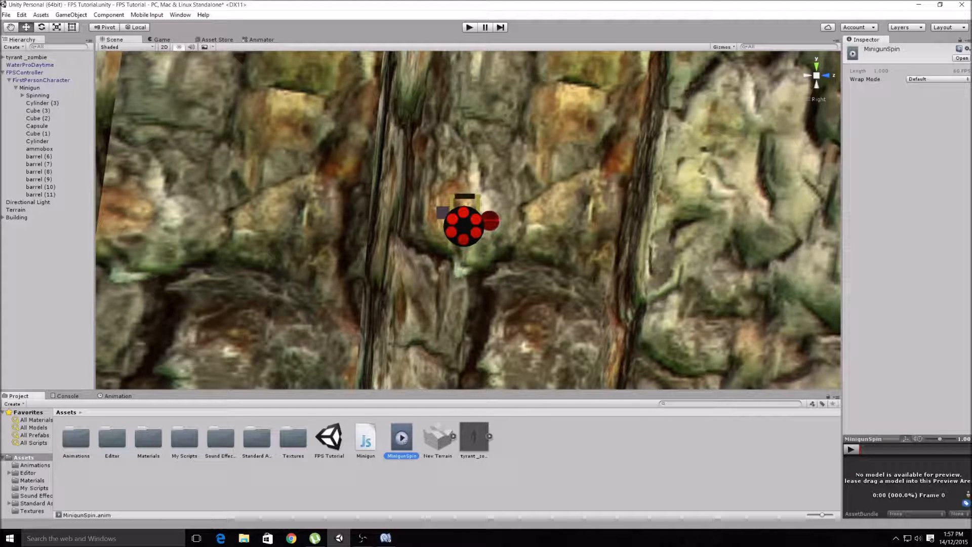
left_click(937, 79)
left_click(920, 112)
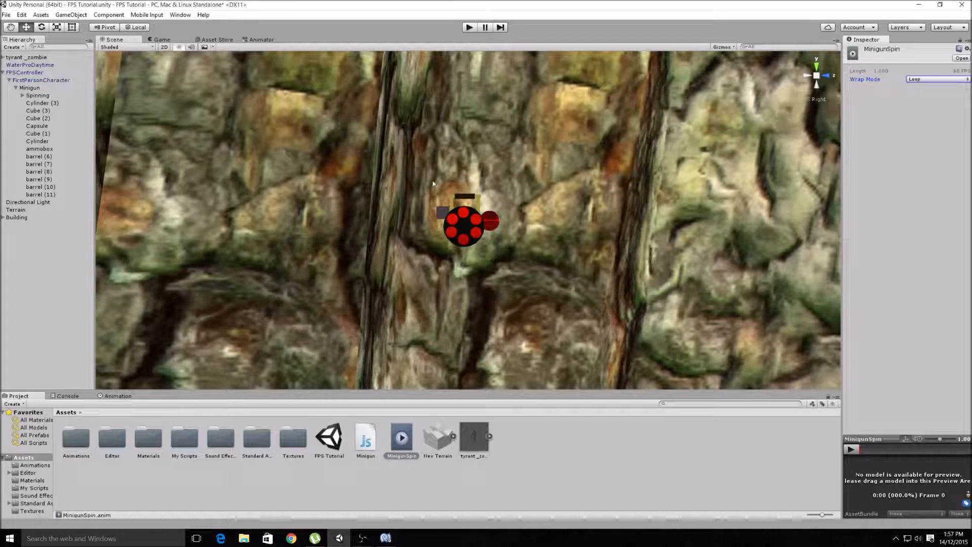
- Play the game again to test the looping minigun spin while firing, and exit play mode
left_click(470, 27)
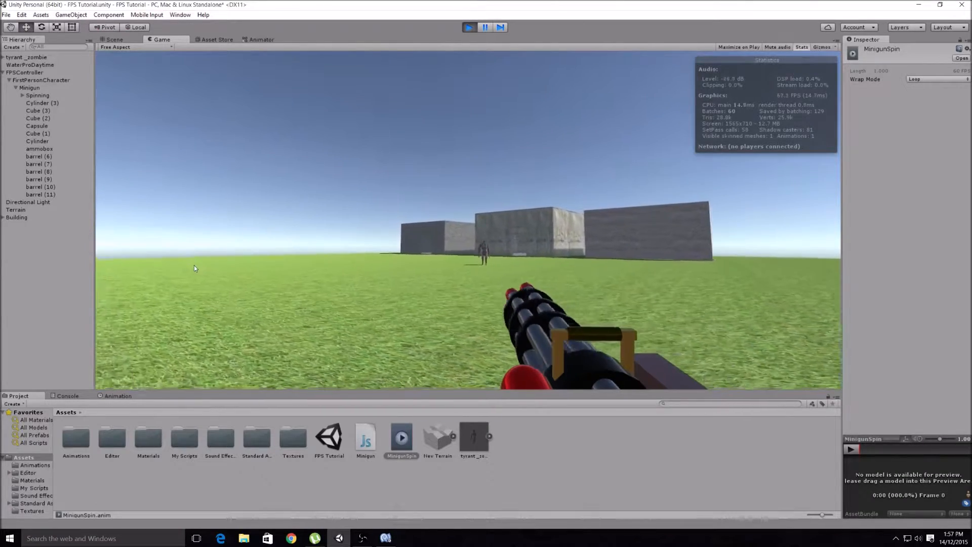
left_click(209, 271)
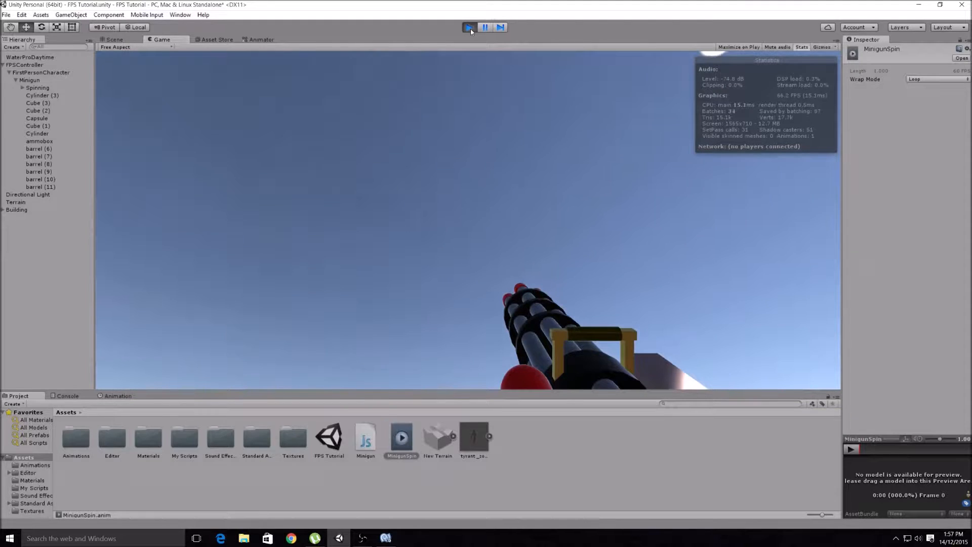
left_click(470, 28)
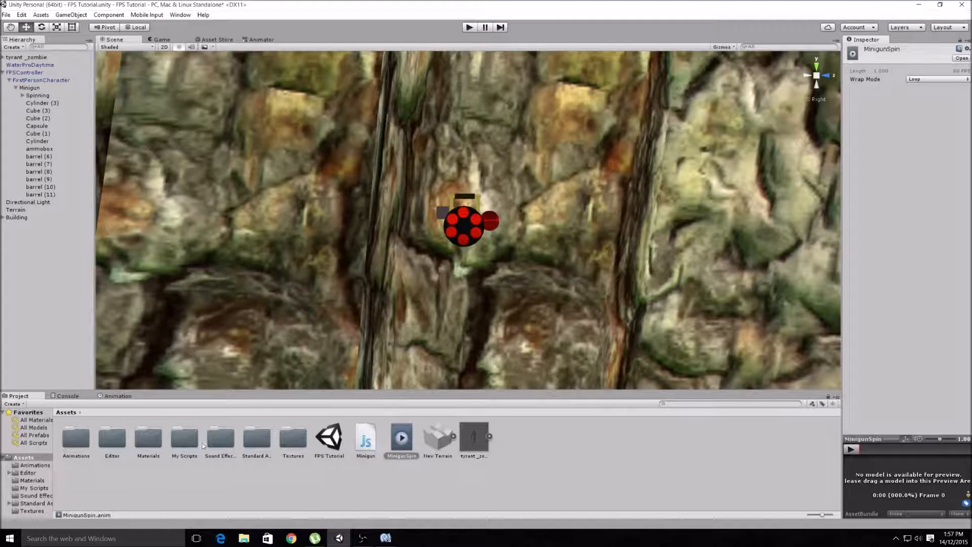
- Open the RaycastShooting script from the My Scripts folder, review its mouse input condition, and return to Unity
double_click(185, 441)
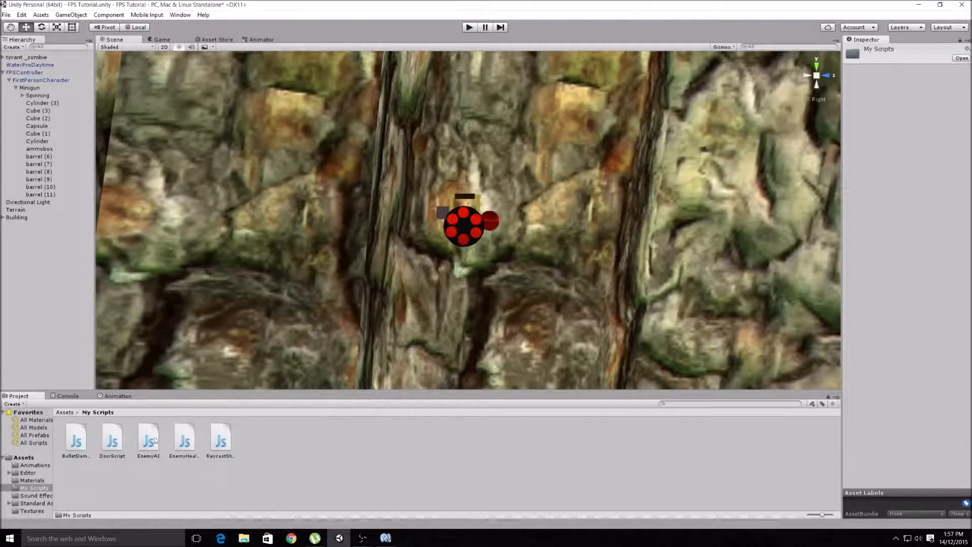
left_click(65, 412)
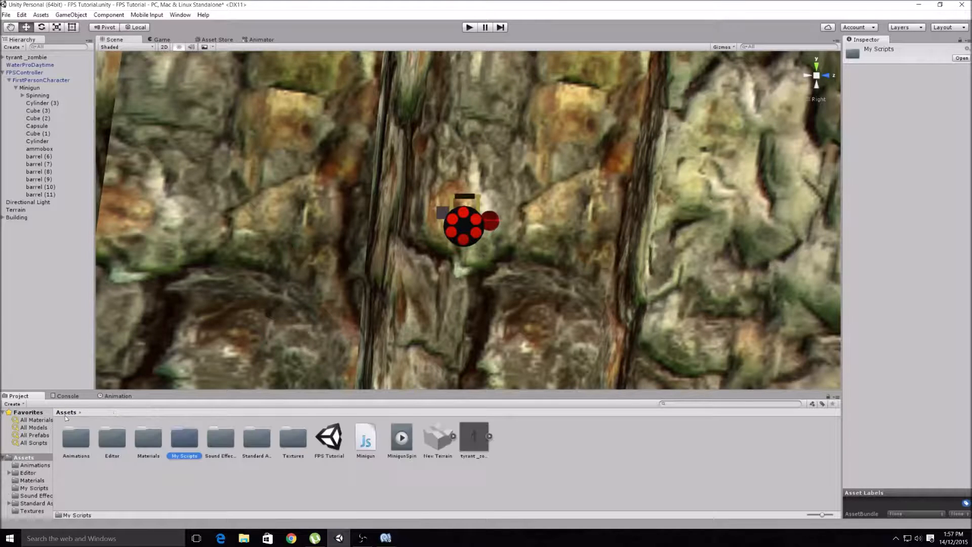
double_click(185, 438)
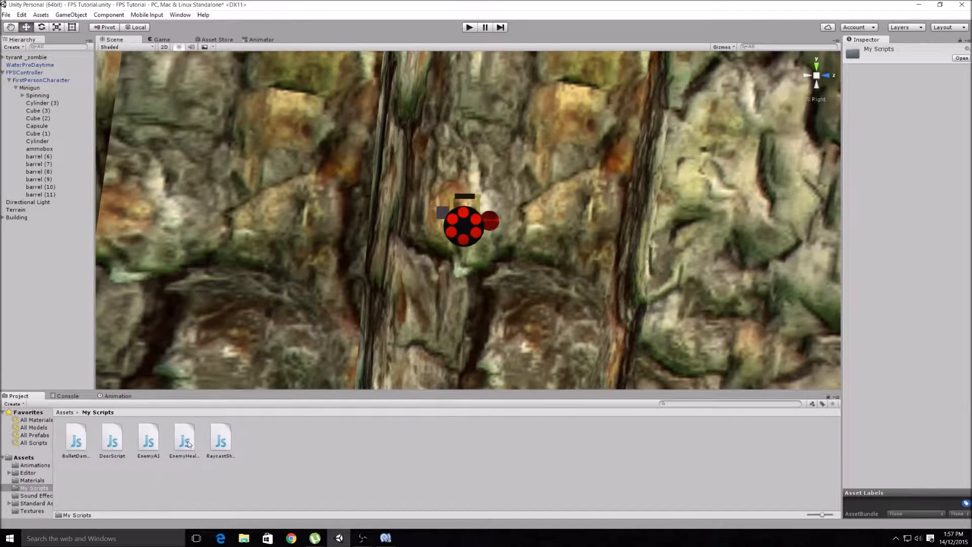
left_click(221, 445)
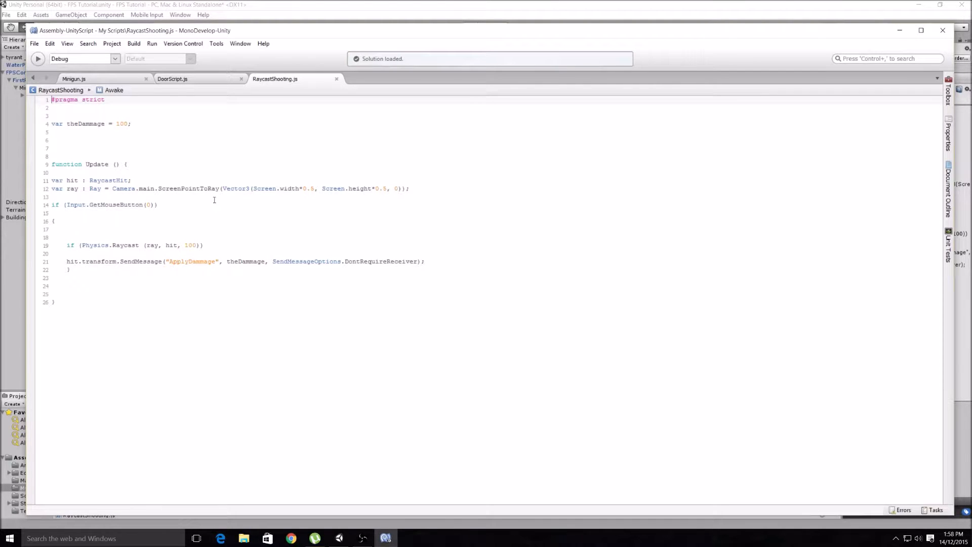
left_click(901, 30)
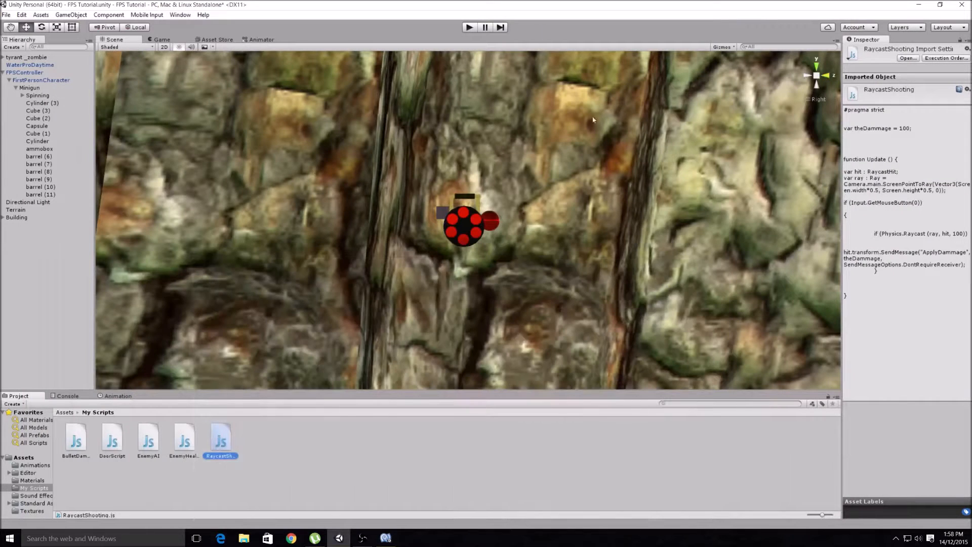
- Run the game, move around while firing the minigun at the zombie, and stop the playback
left_click(468, 28)
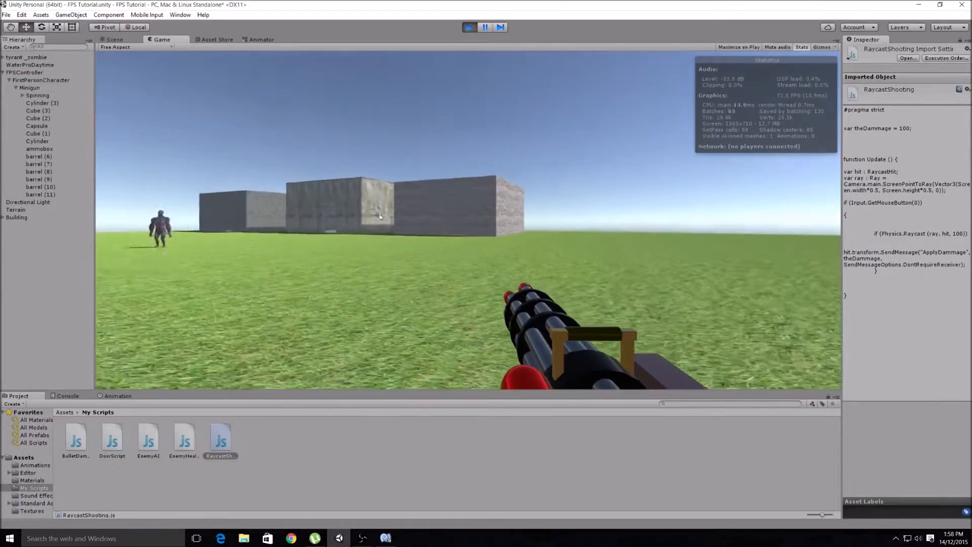
key("a")
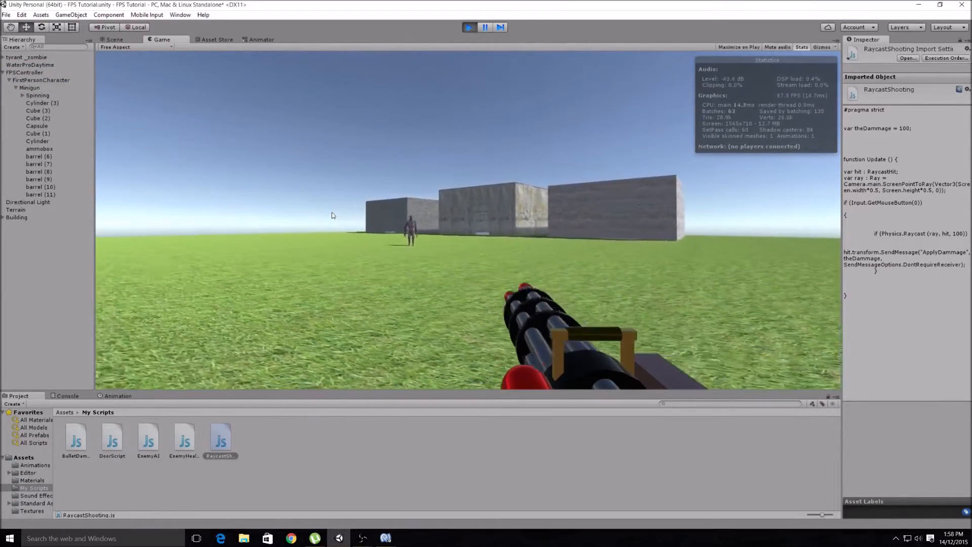
left_click(332, 213)
key("a")
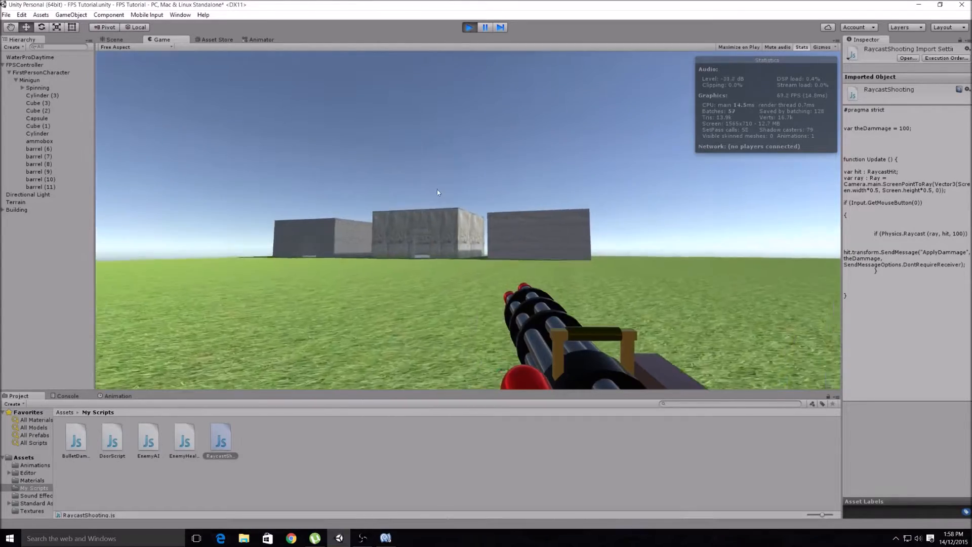
key("w")
key("a")
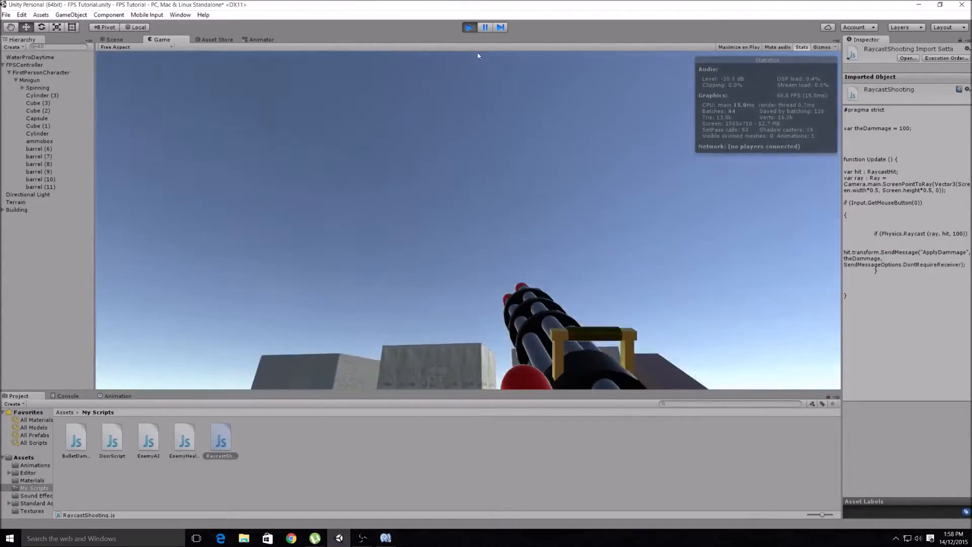
left_click(469, 27)
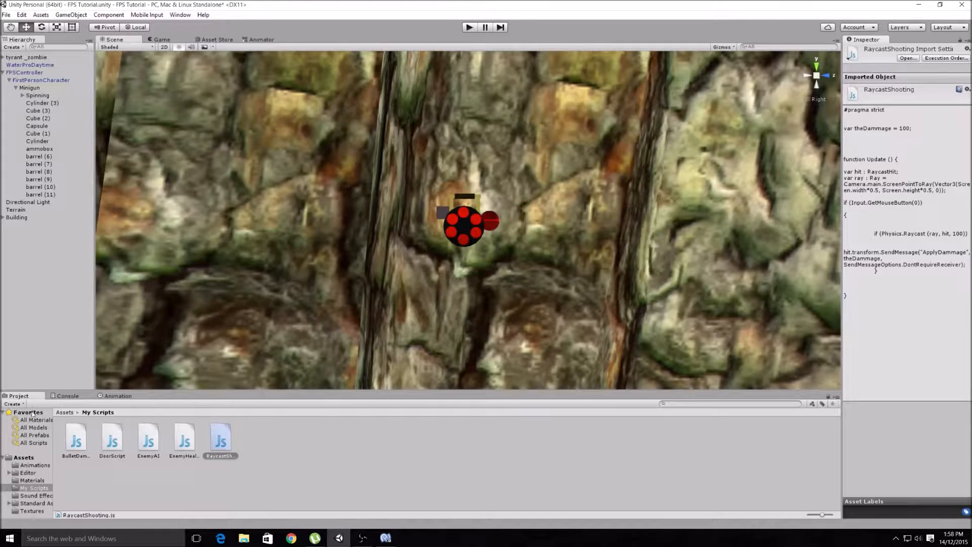
- In the Assets folder, move the MinigunSpin clip into Animations and the Minigun script into My Scripts
left_click(26, 457)
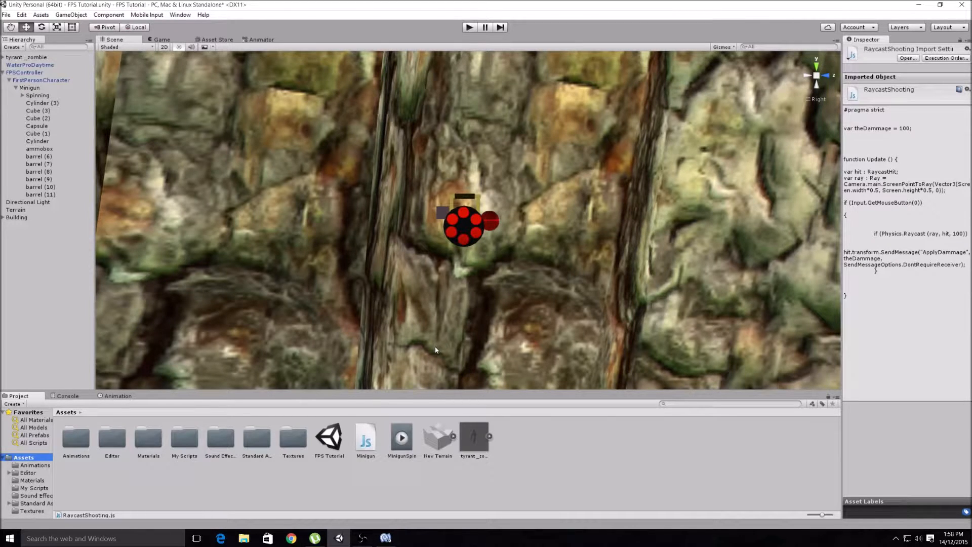
scroll(655, 204, "down", 3)
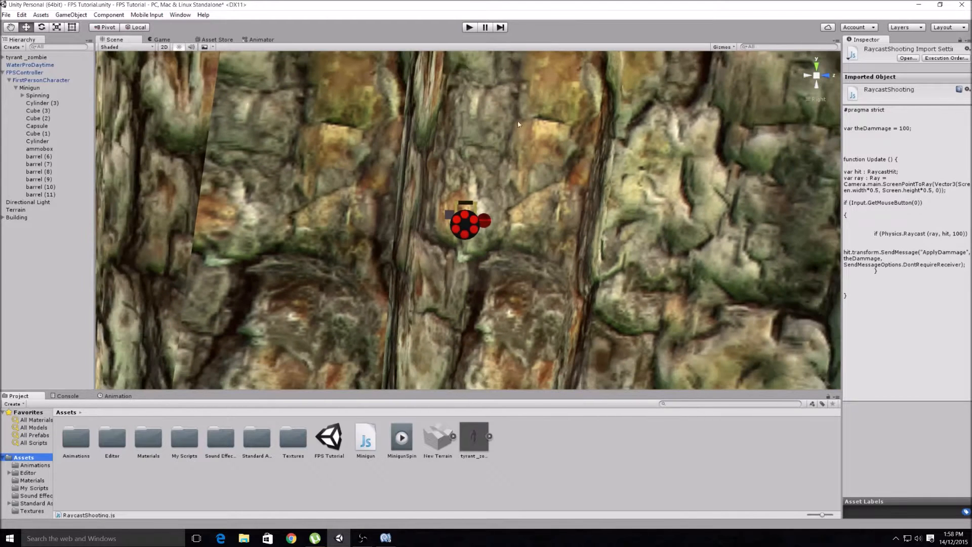
left_click(827, 76)
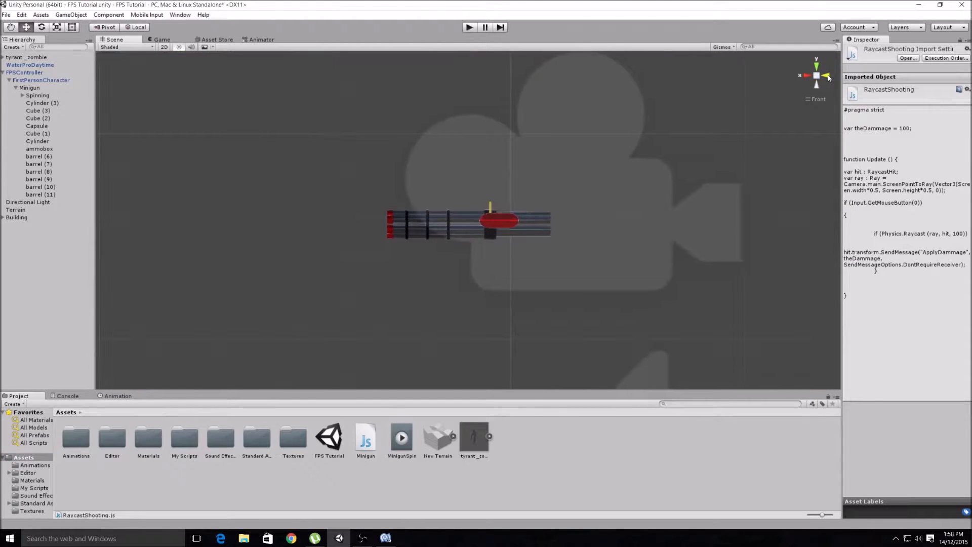
left_click(827, 76)
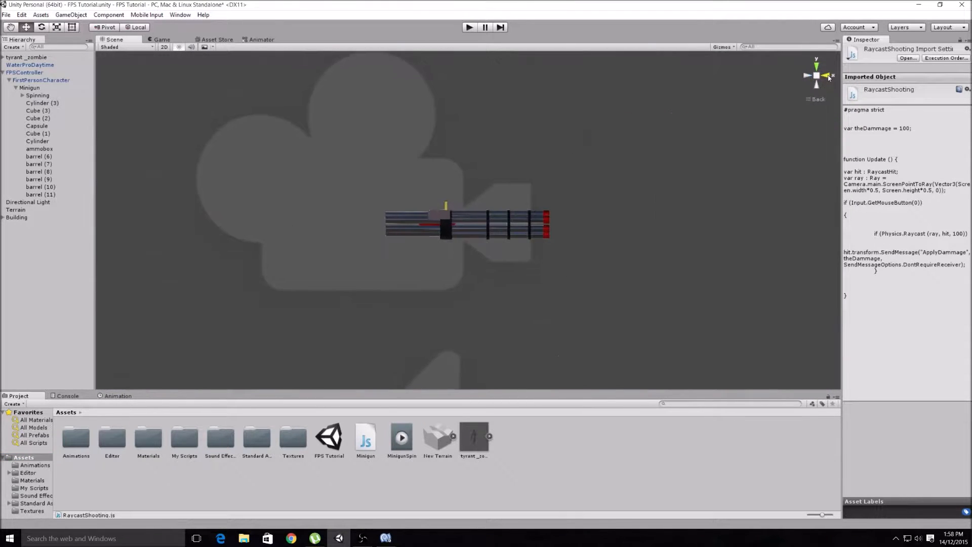
left_click(828, 75)
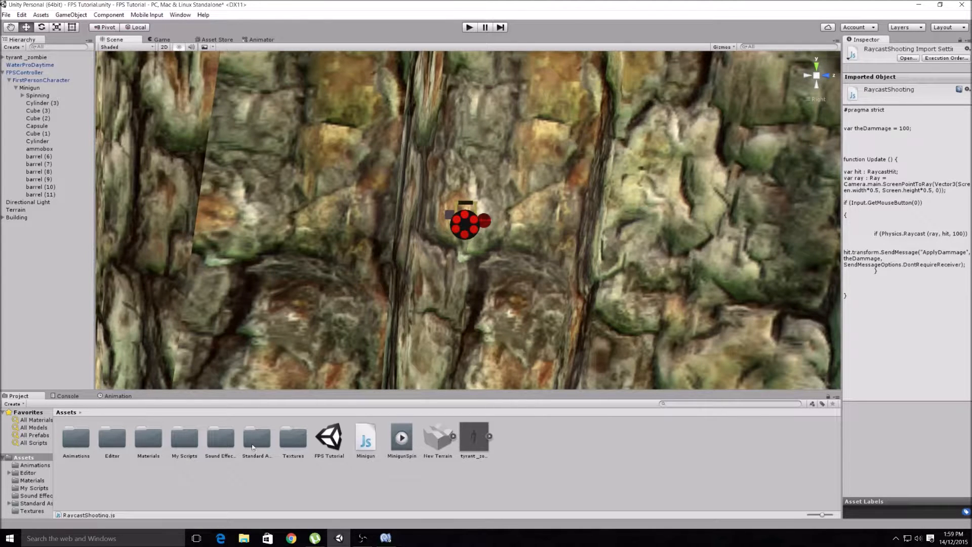
left_click(401, 437)
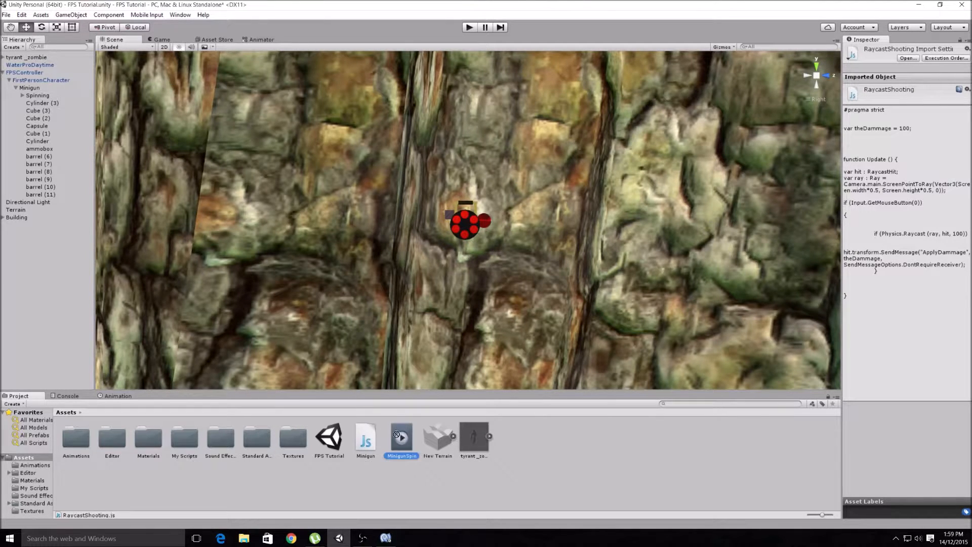
left_click_drag(87, 435, 79, 438)
left_click(367, 441)
left_click_drag(367, 443, 183, 441)
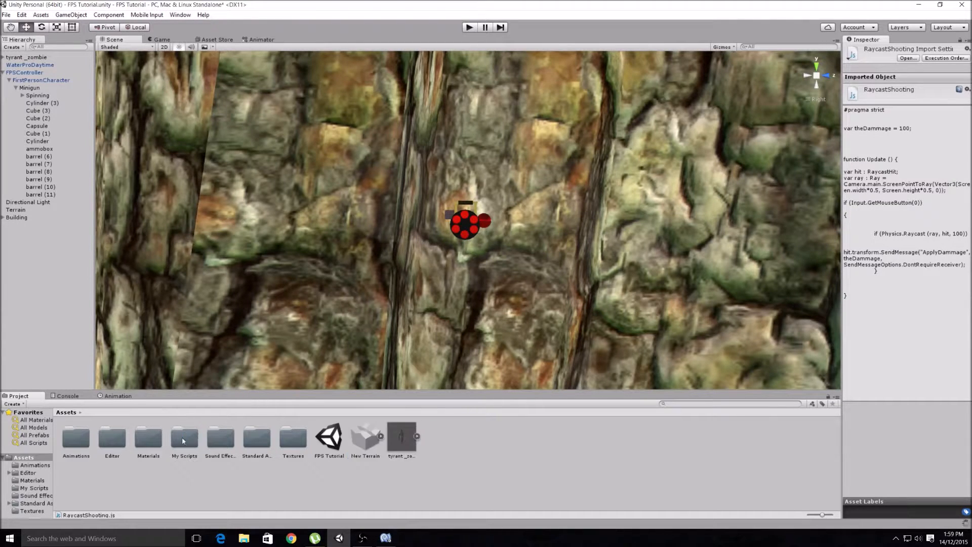
- Save the scene and collapse the FPSController hierarchy
left_click(6, 15)
left_click(29, 50)
left_click(3, 72)
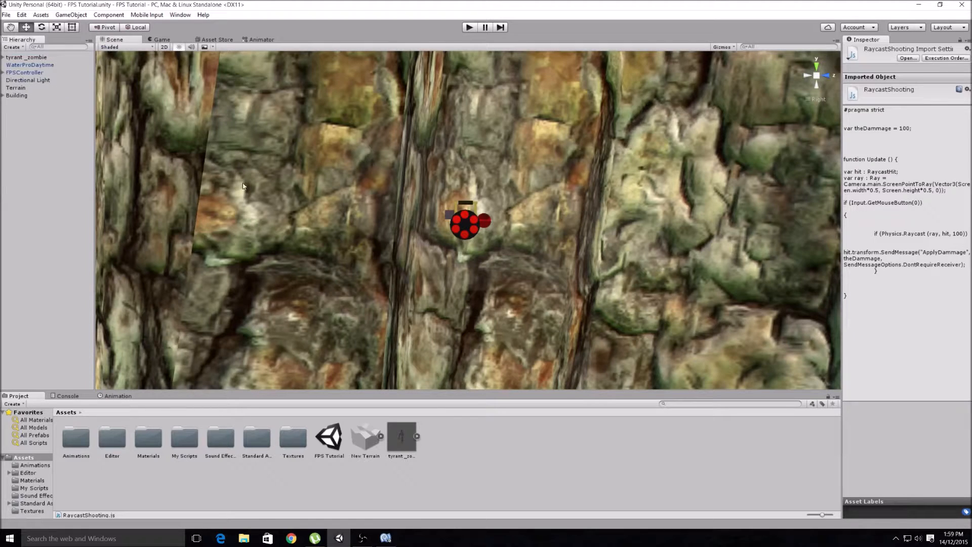